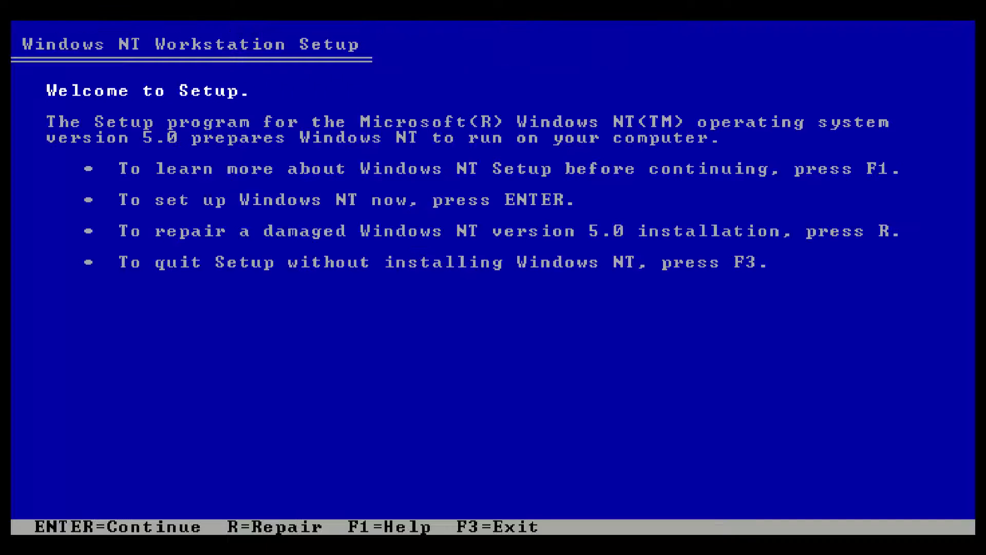
- Start the installation, accept the licence agreement with F8, and confirm the detected hardware
key(Return)
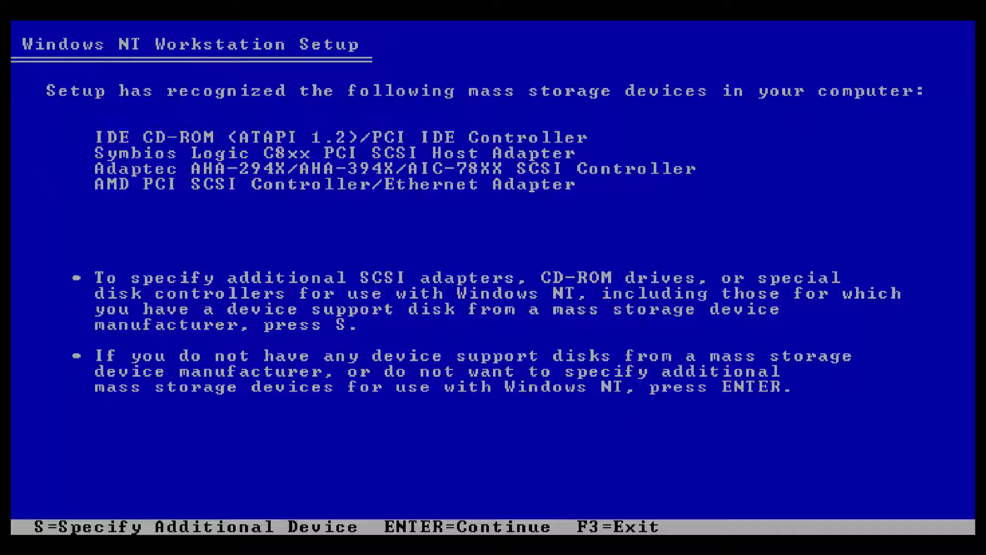
key(Return)
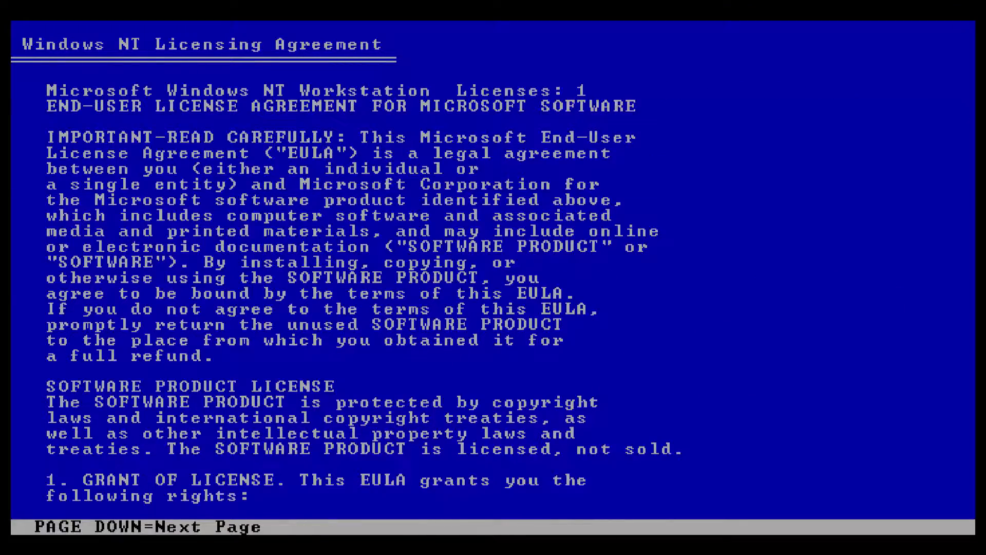
key(Page_Down)
key(Page_Down)
key(Page_Down)
key(Page_Down)
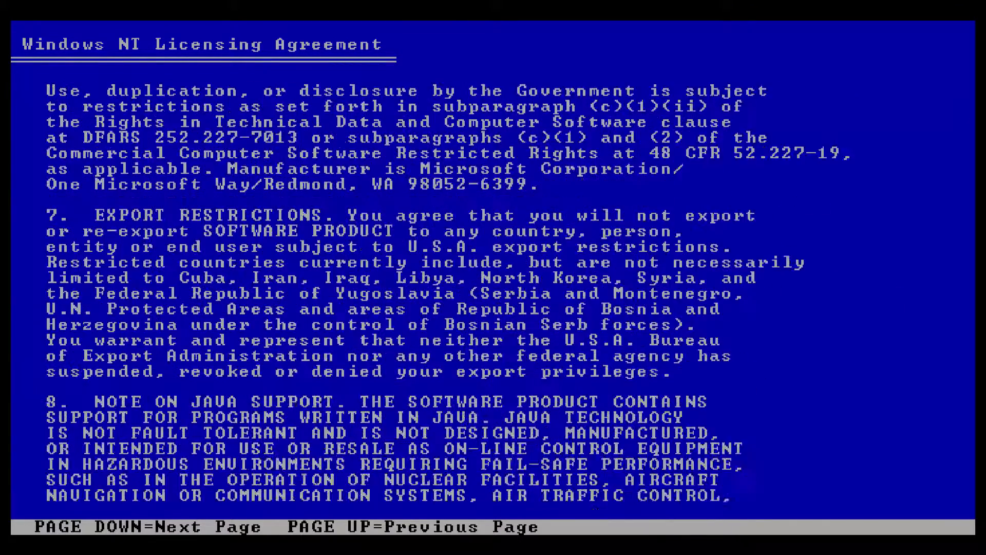
key(Page_Down)
key(Page_Down)
key(Page_Down)
key(Page_Down)
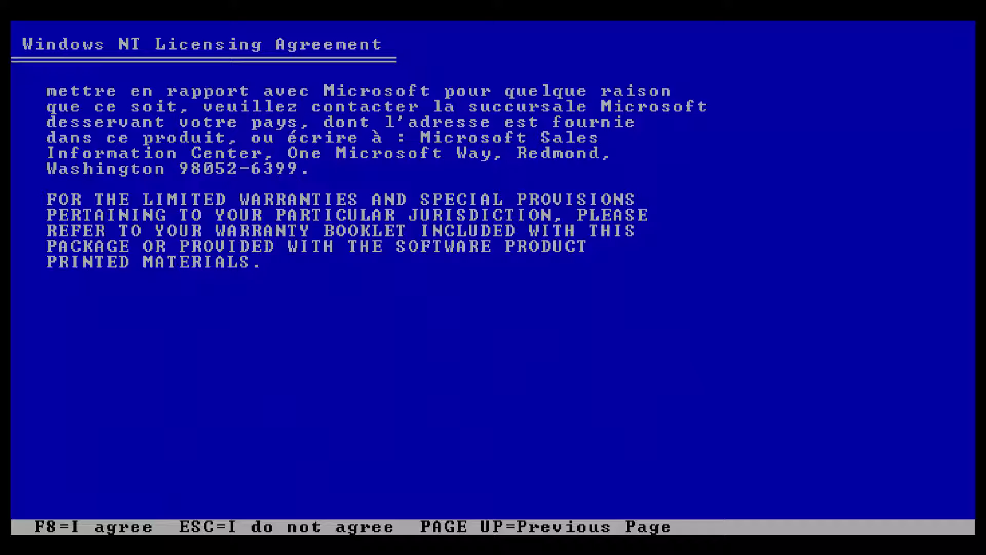
key(F8)
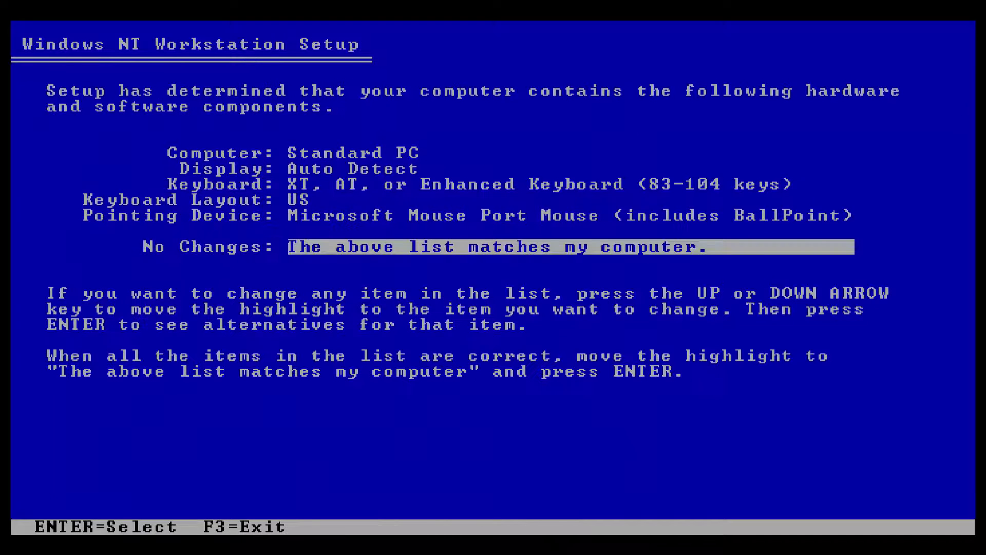
key(Return)
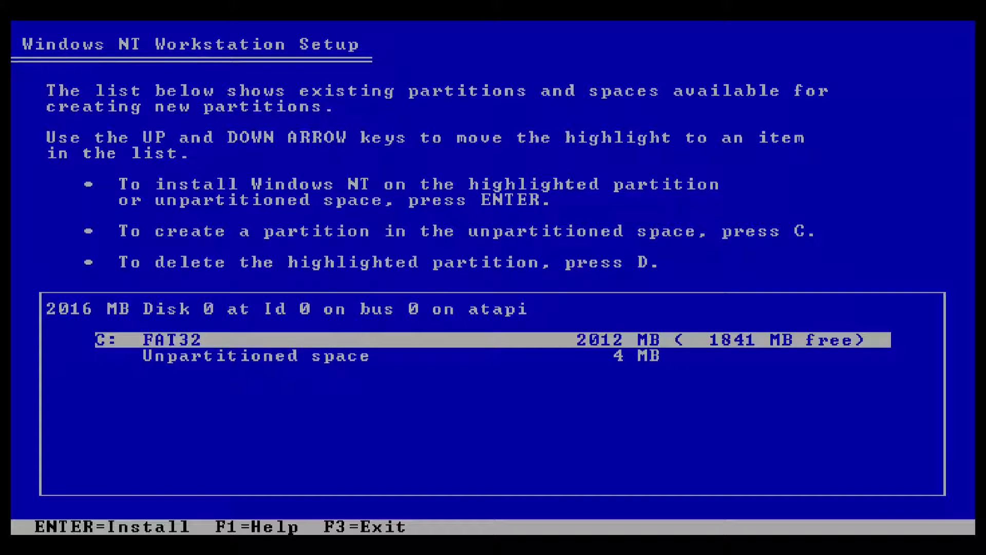
- Install onto the C: partition converted to NTFS, into \WINNT, and begin the disk check
key(Return)
key(Up)
key(Return)
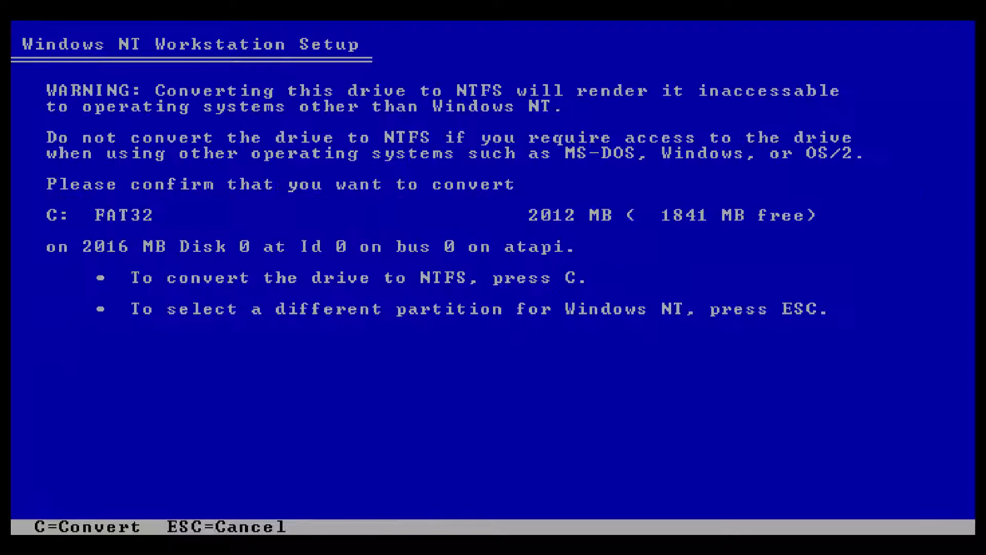
key(c)
key(Return)
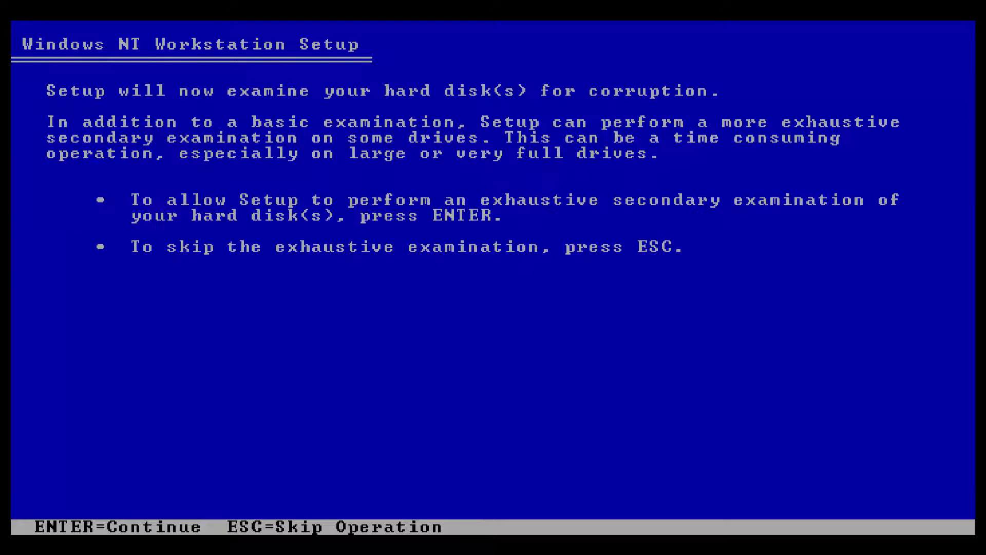
key(Return)
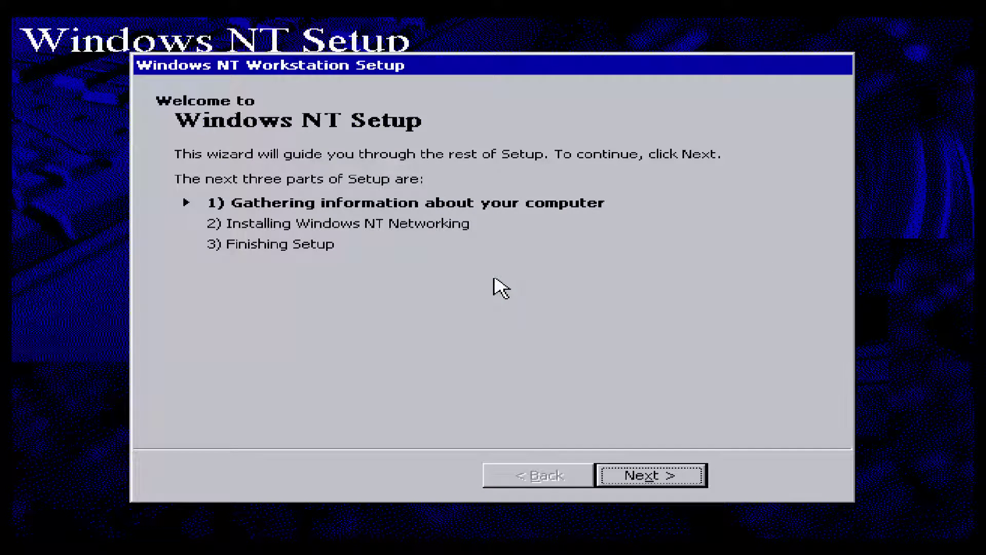
- Begin graphical setup, choose Custom setup, and keep the US regional settings
key(Return)
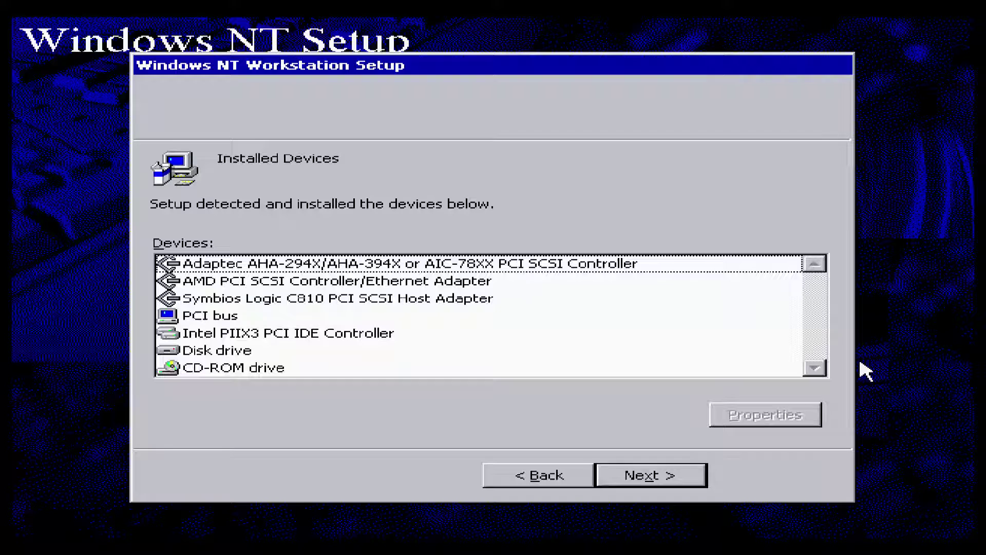
click(693, 471)
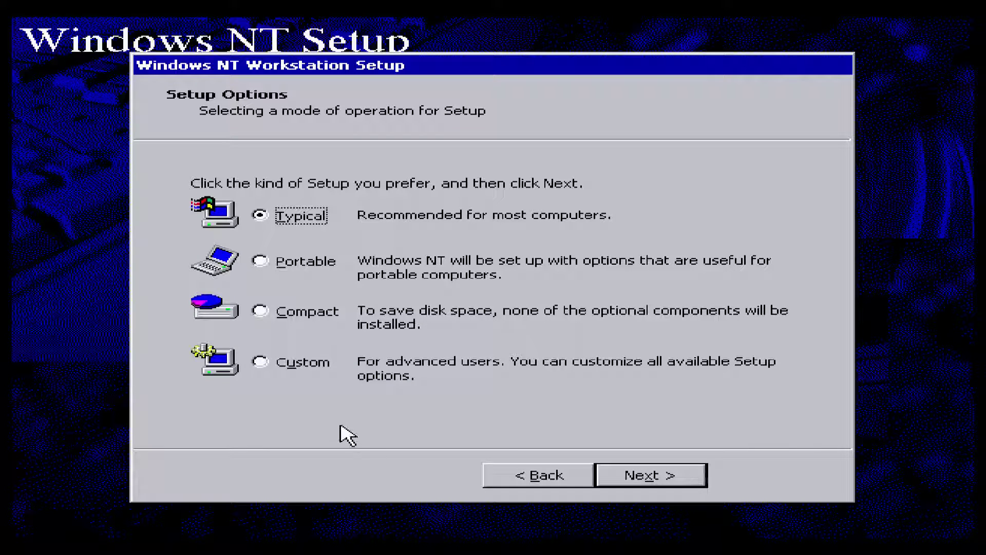
click(307, 361)
click(669, 477)
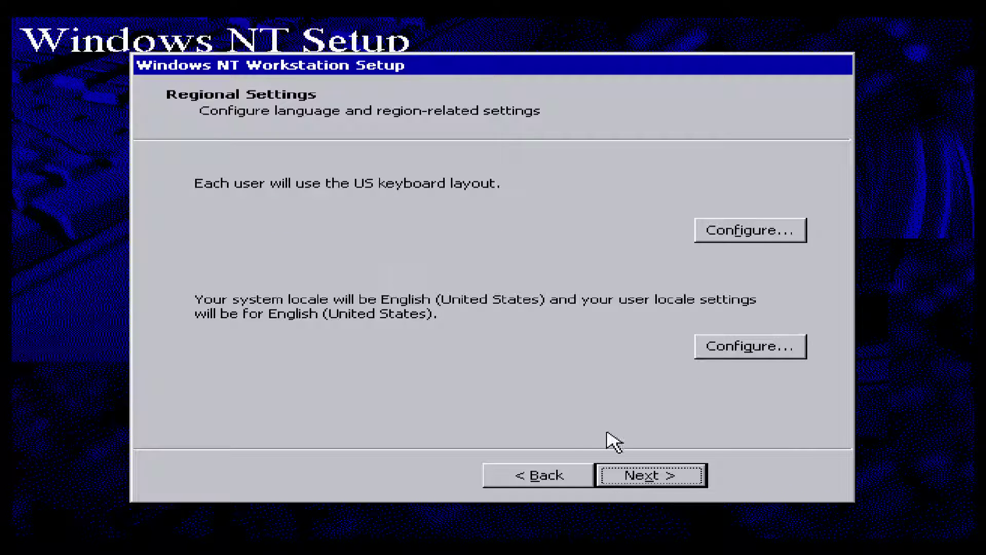
click(636, 481)
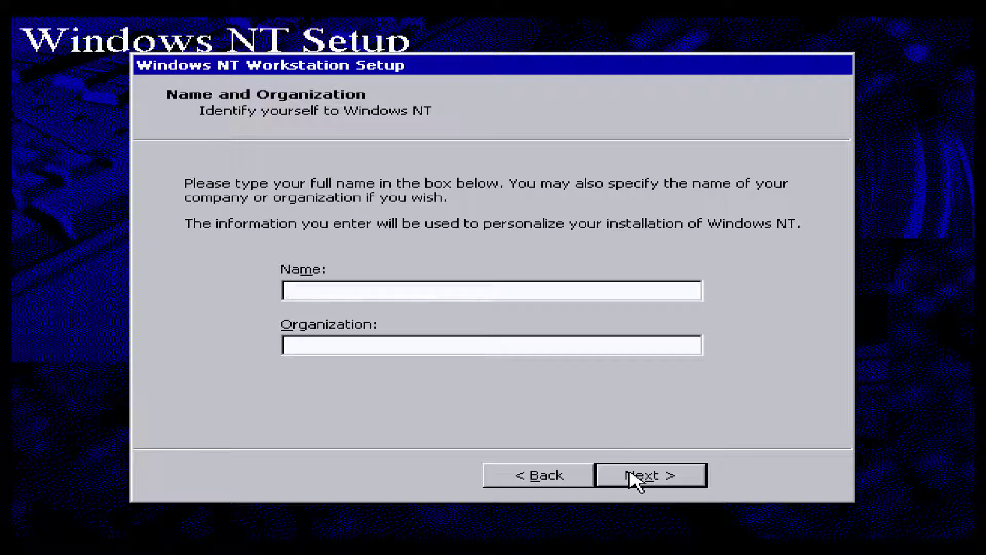
- Enter name 'VirusAlertable', organization and computer name 'Windows NT 5.0', with a blank admin password
text(Virus)
text(Aler)
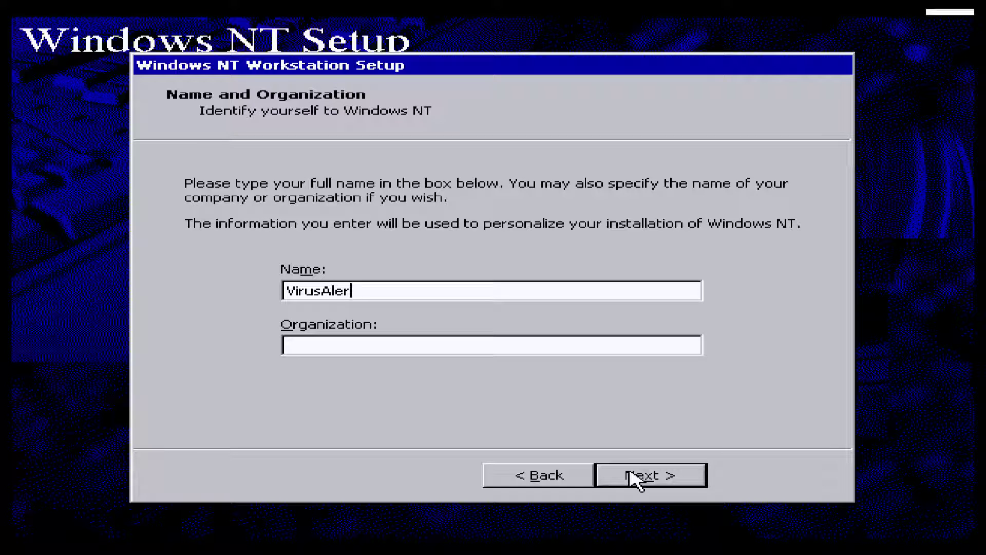
text(table)
key(Tab)
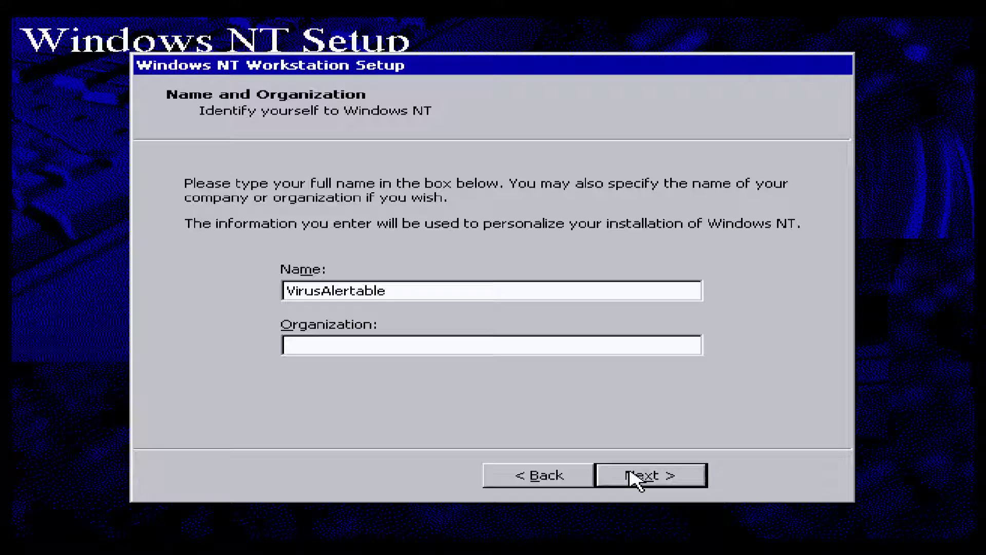
text(Windows NT )
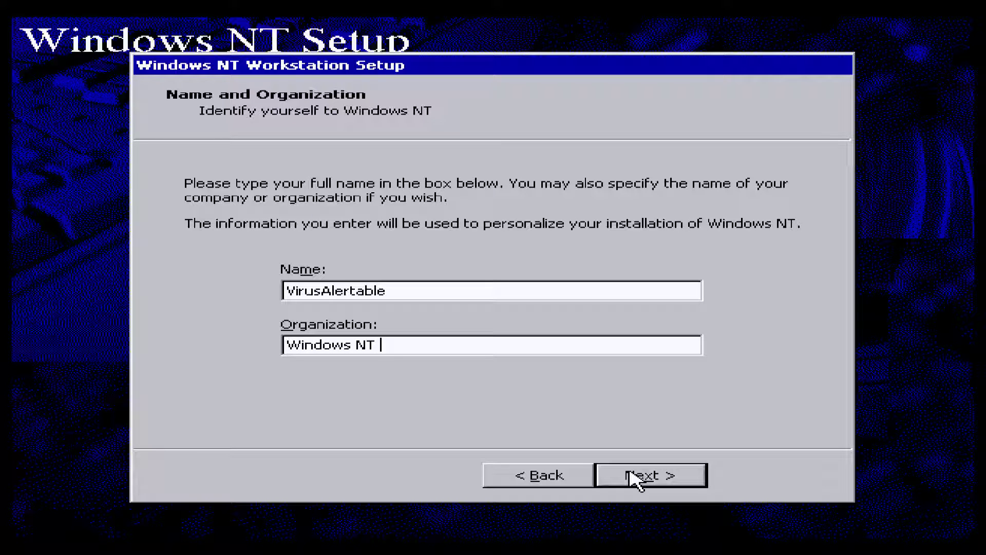
text(5.0)
click(636, 478)
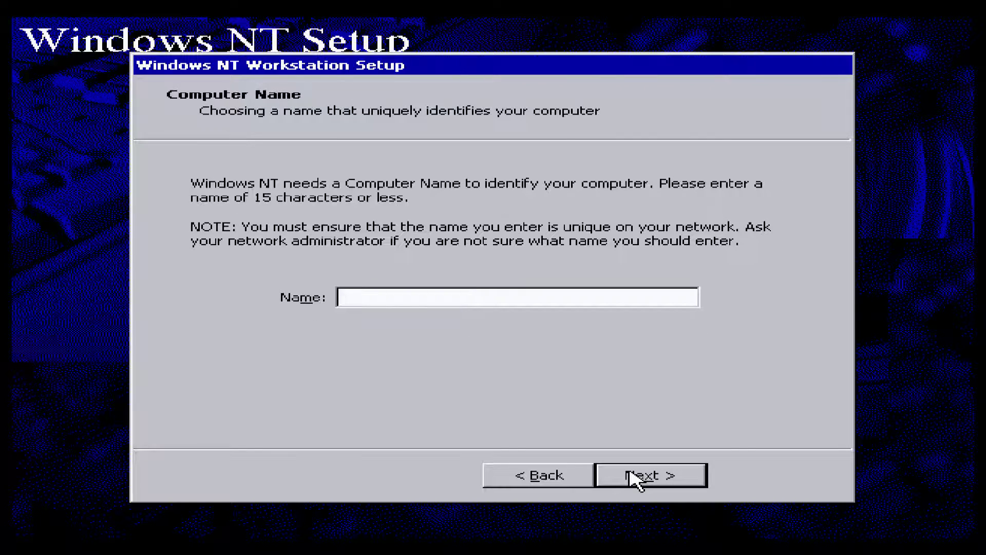
text(WINDOWS )
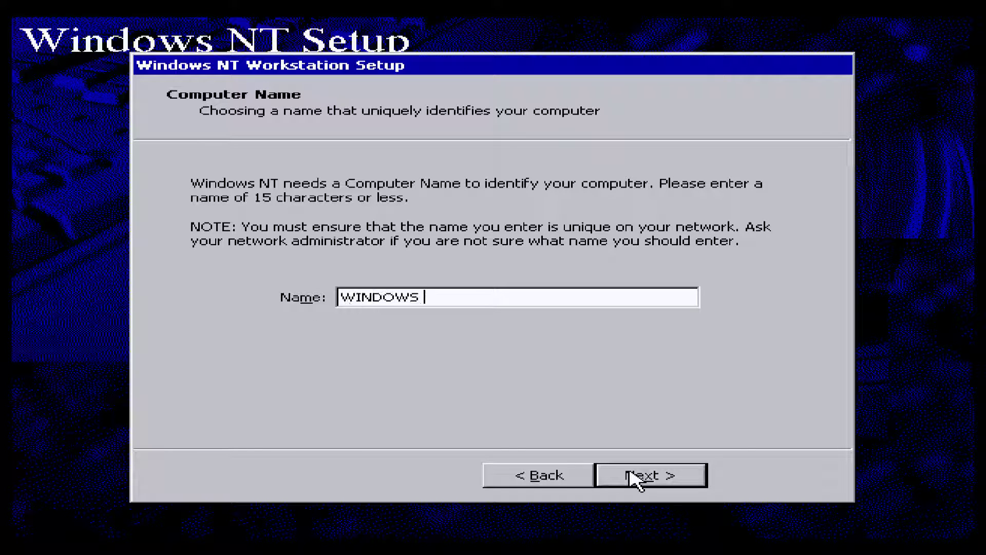
text(NT )
text(5.0)
click(636, 478)
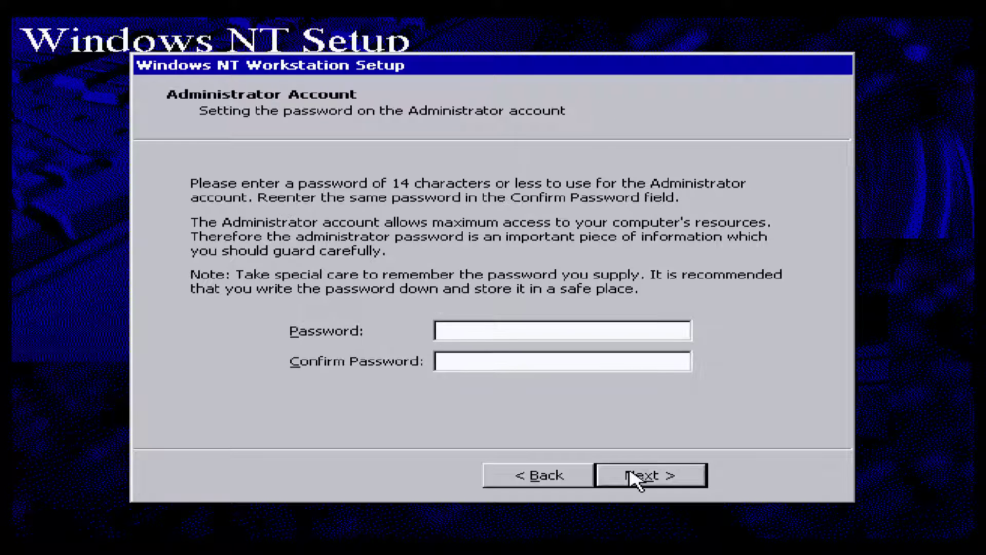
click(636, 478)
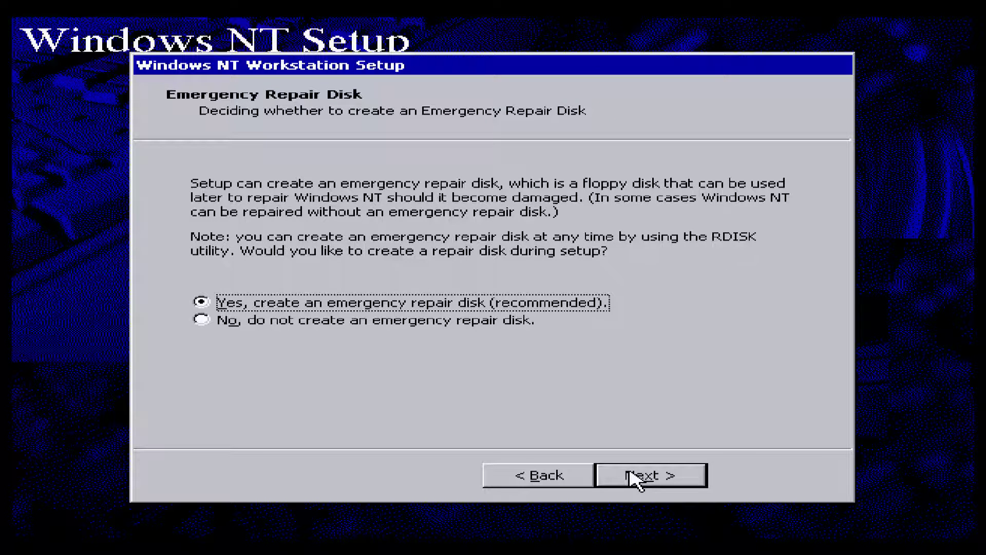
click(635, 477)
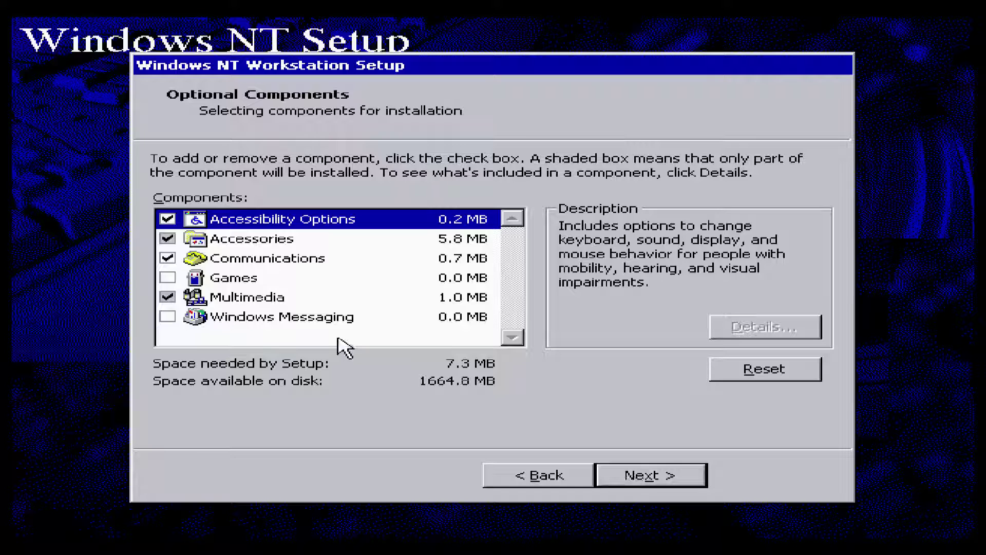
- Add Games, Windows Messaging, Desktop Wallpaper and Mouse Pointers, then continue to networking
click(168, 278)
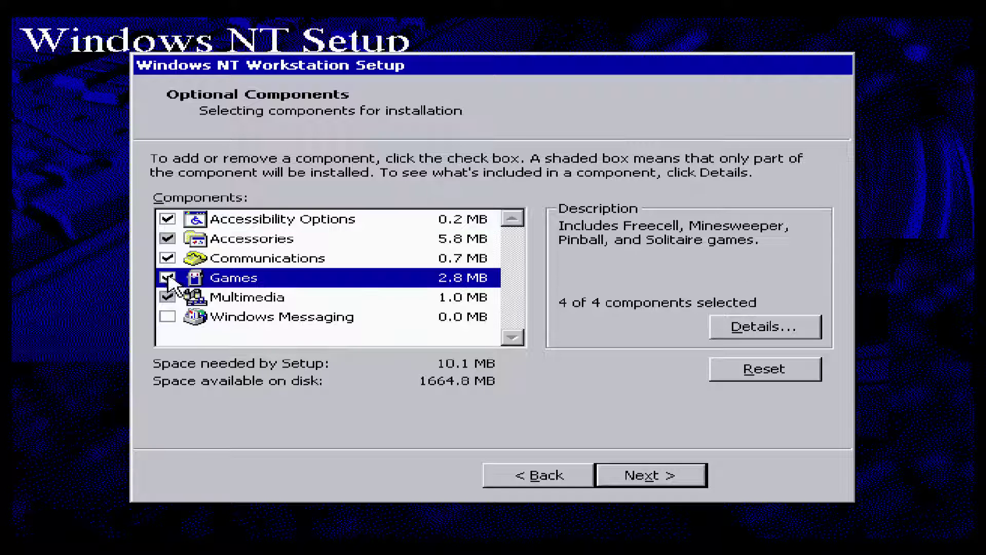
click(166, 317)
click(222, 259)
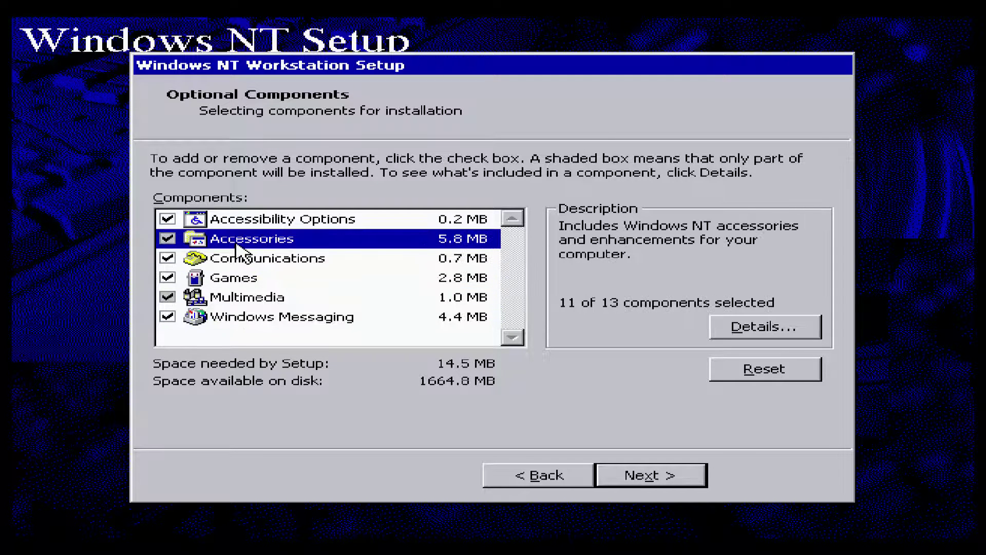
click(734, 331)
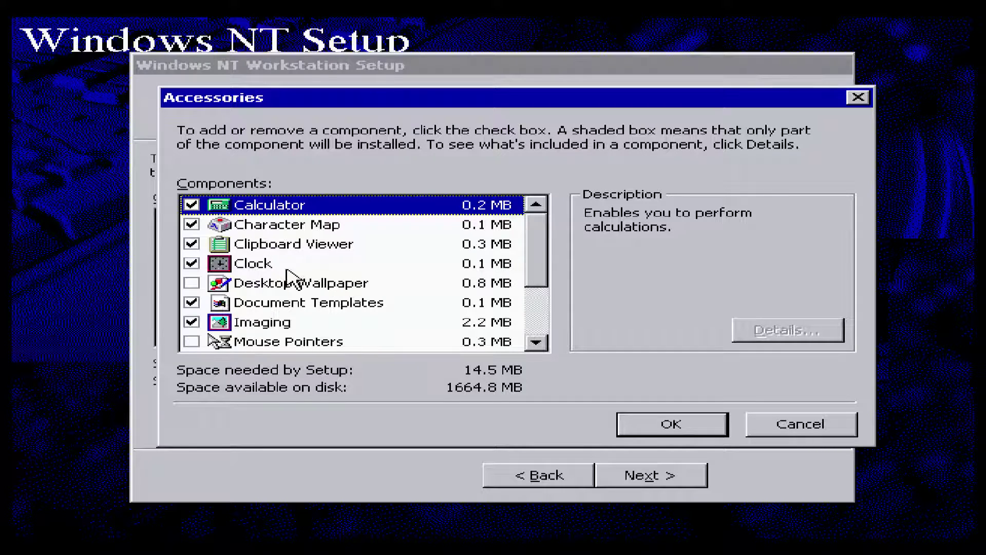
click(192, 282)
click(192, 341)
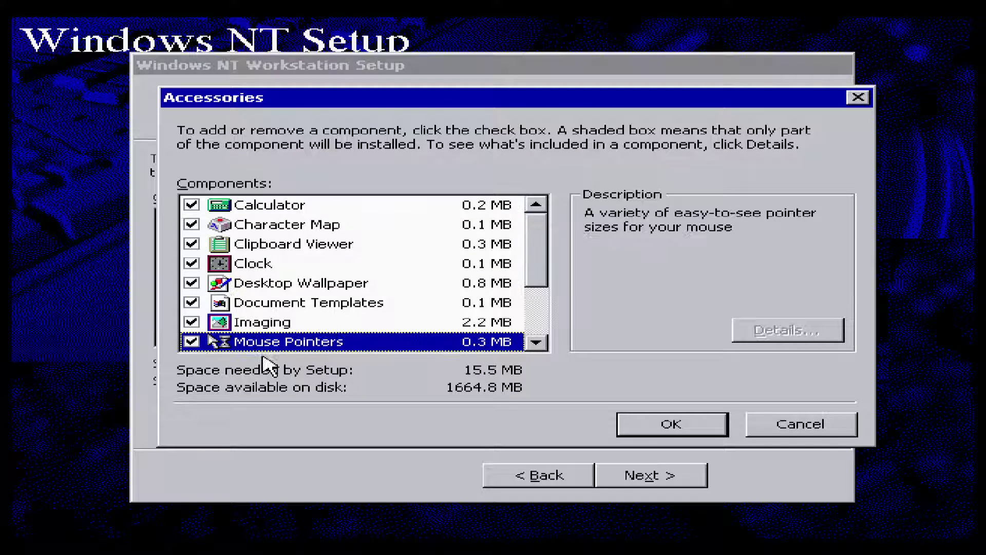
click(695, 433)
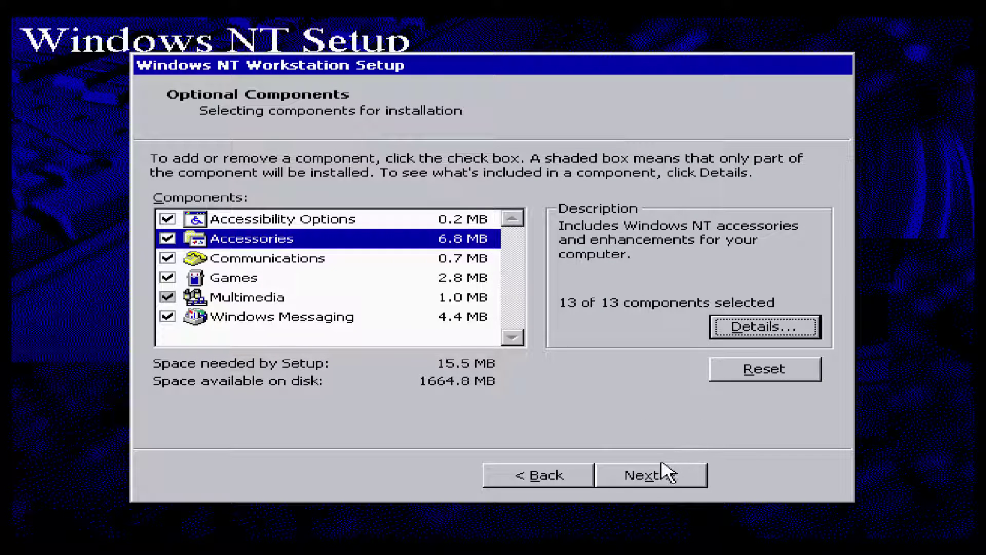
click(666, 471)
click(666, 471)
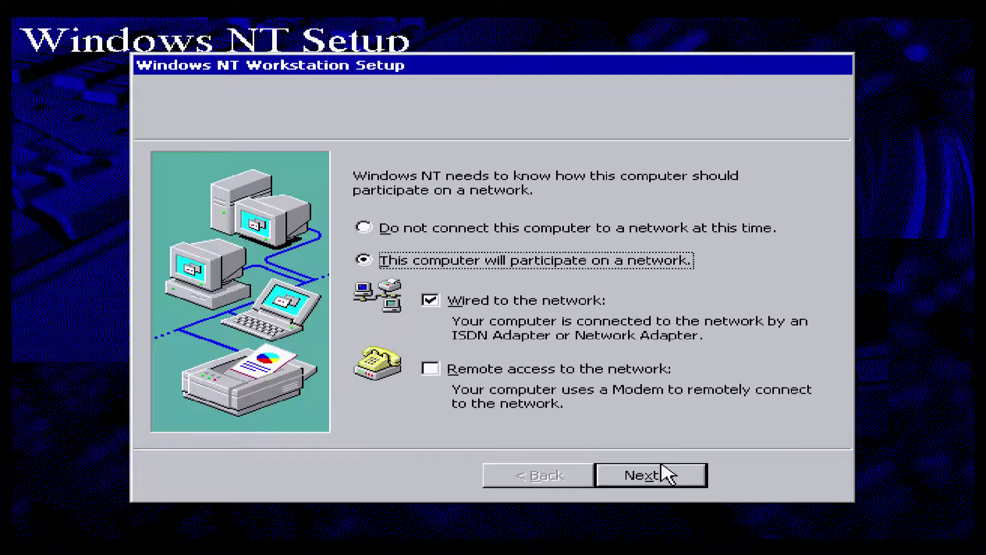
- Choose not to connect to a network and finish the setup wizard
click(500, 231)
click(665, 476)
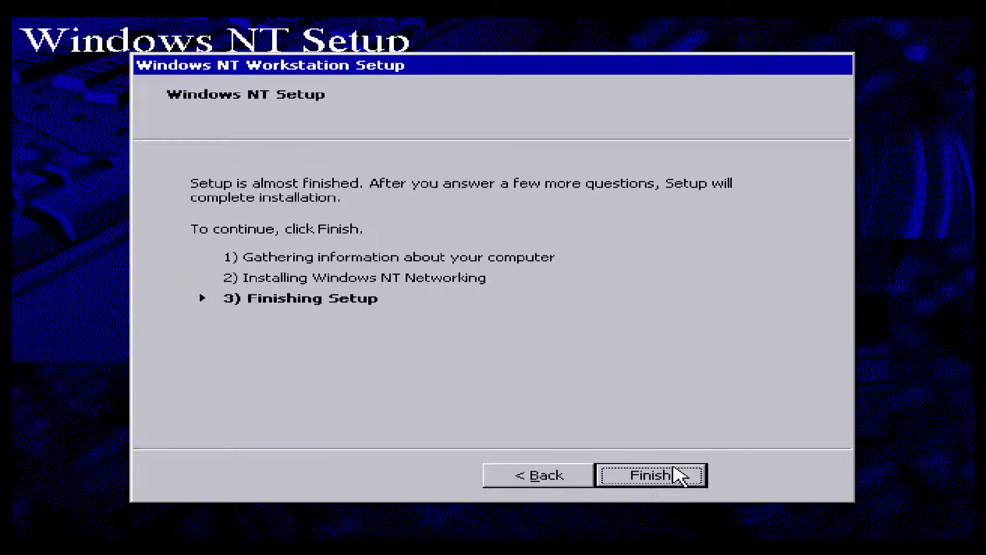
click(667, 477)
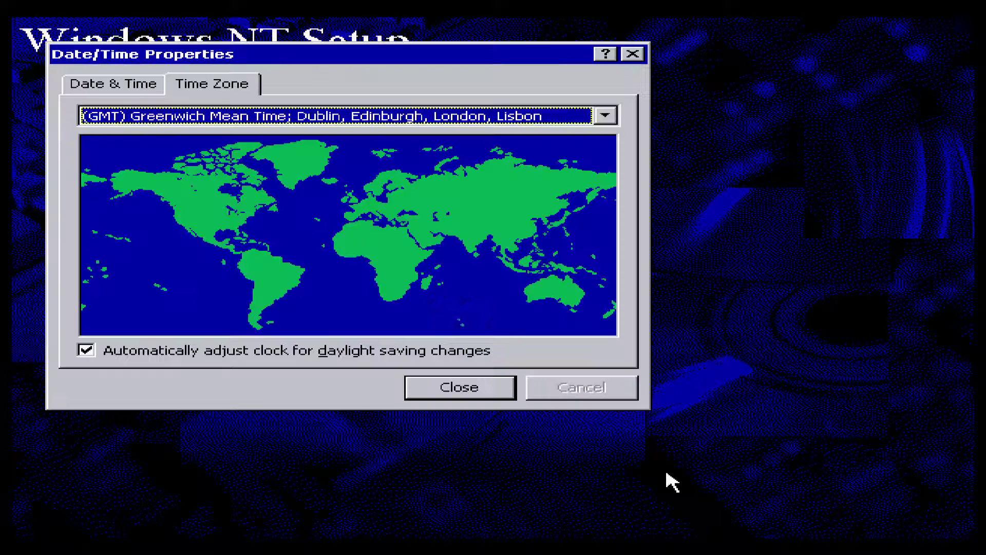
- Keep the GMT time zone and the detected et4000 display at 640 by 480
click(442, 386)
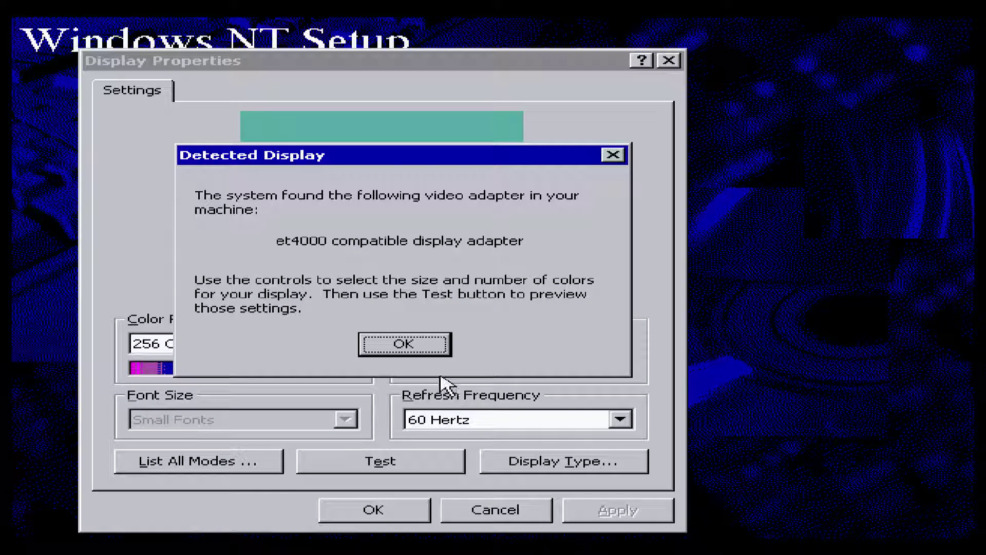
click(422, 351)
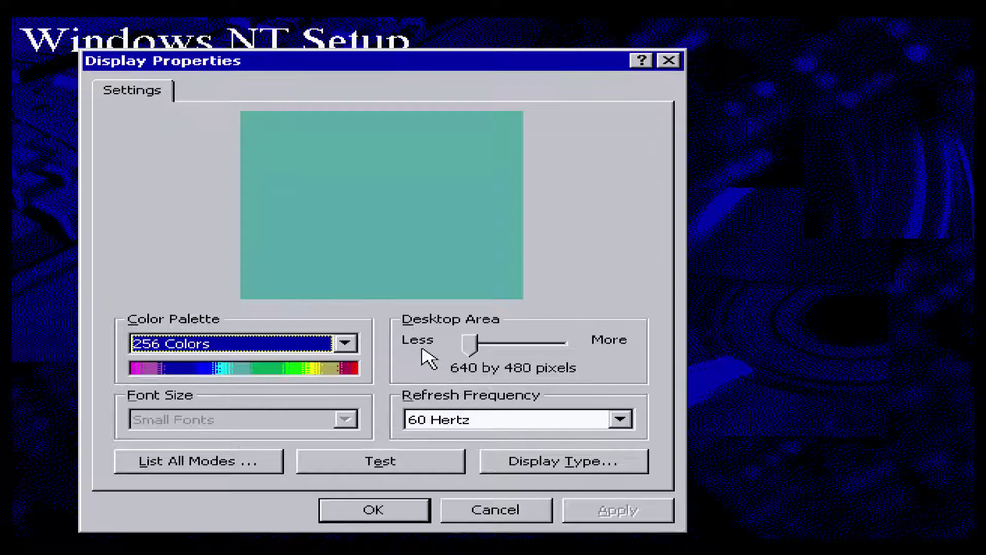
click(364, 504)
click(498, 337)
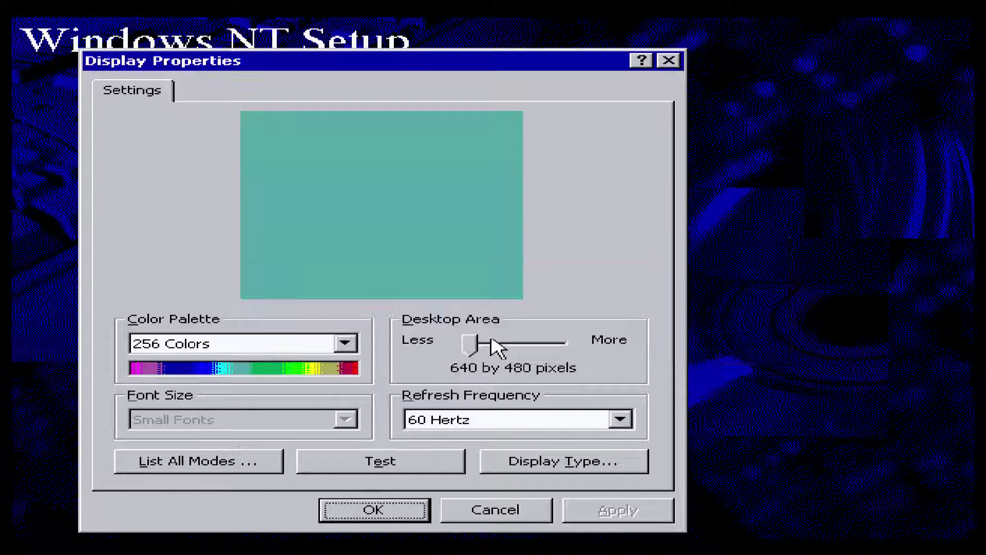
click(494, 514)
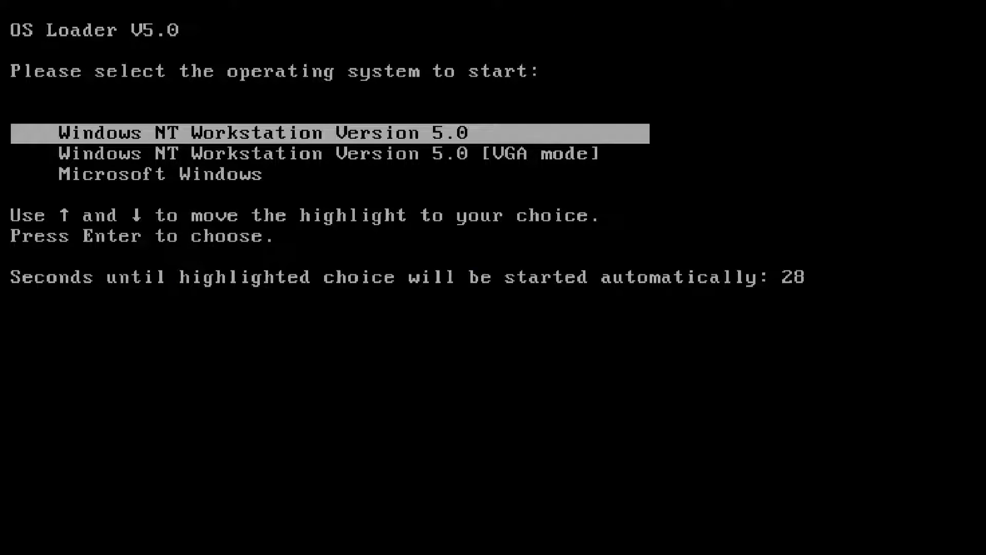
- Boot Windows NT Workstation 5.0 and send Ctrl+Alt+Del from the VM menu to reach logon
key(Return)
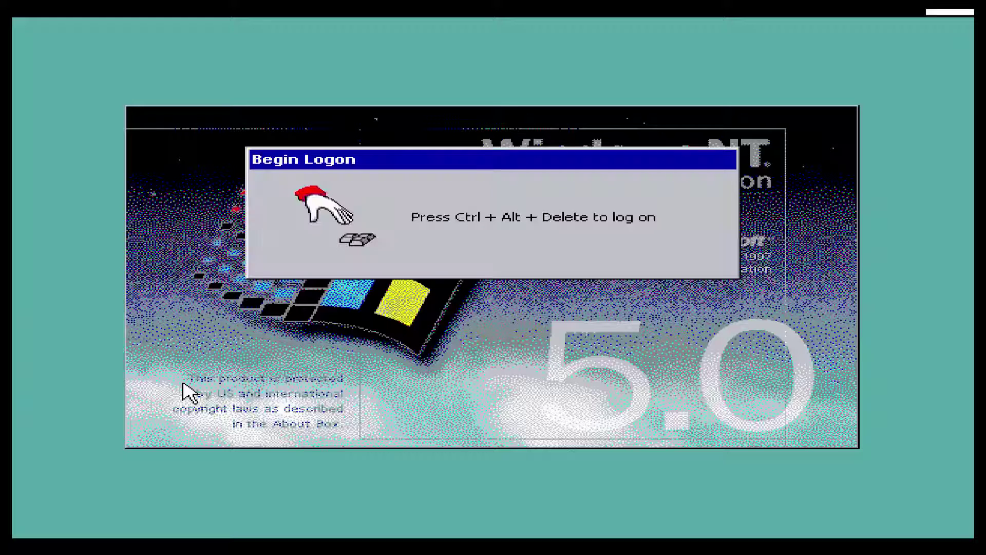
click(15, 4)
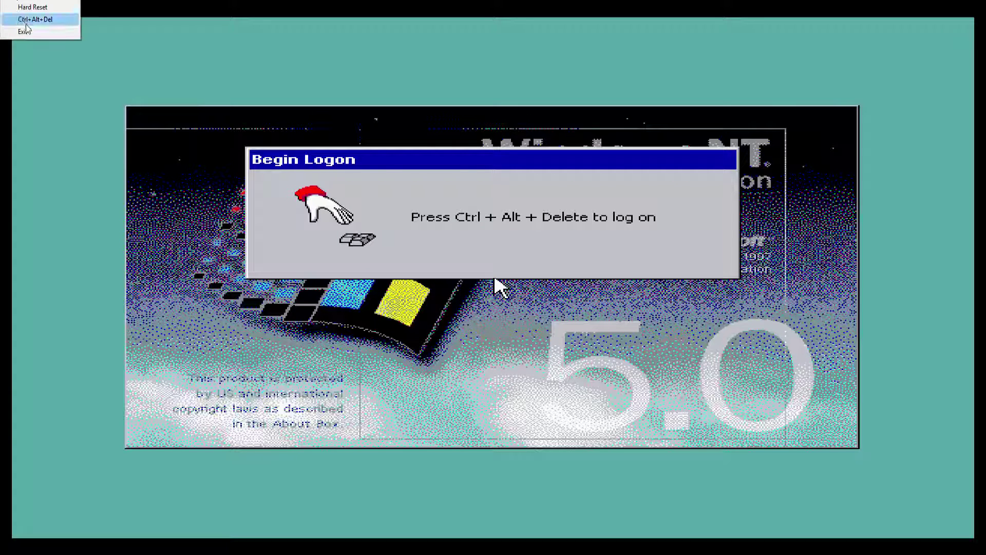
click(25, 20)
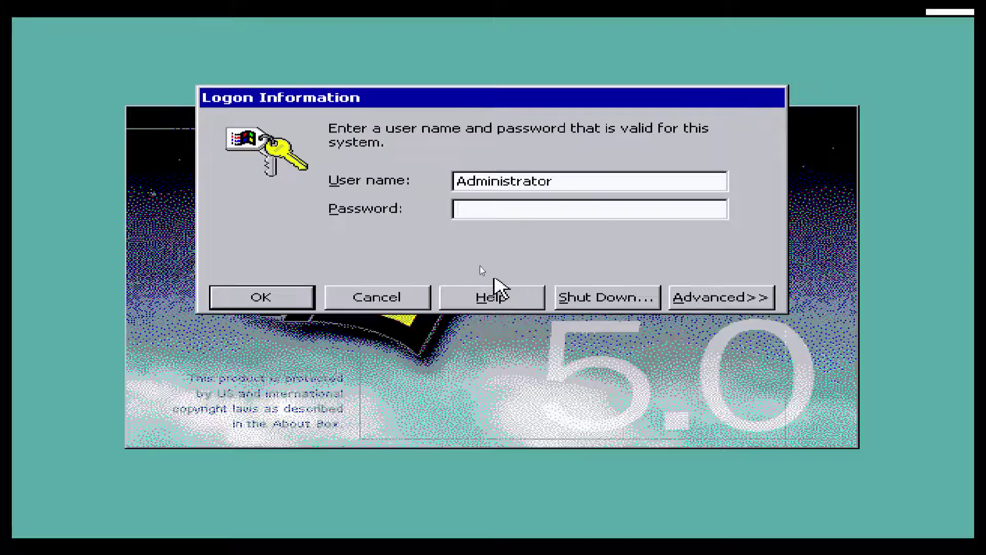
- Log on as Administrator and dismiss the invalid display resolution warning
click(245, 291)
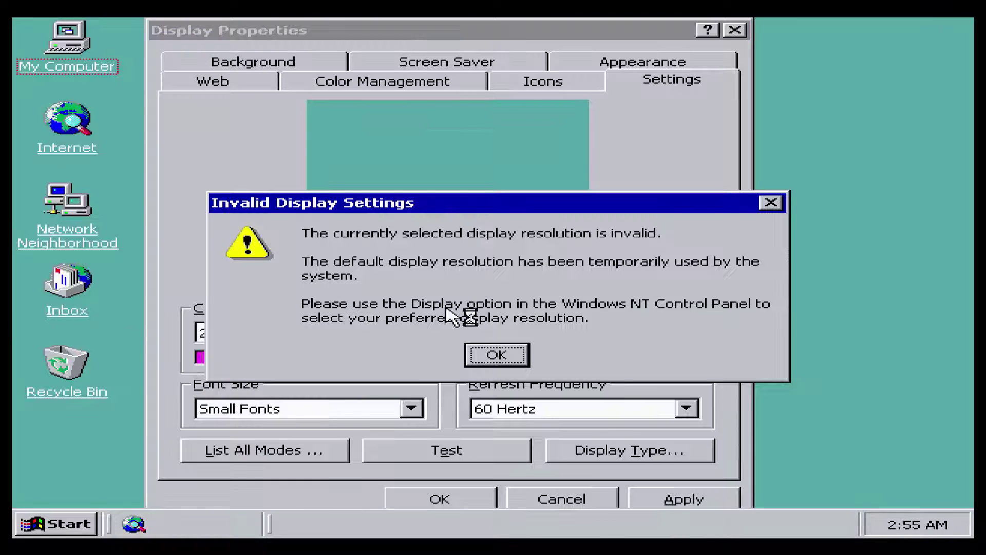
click(518, 352)
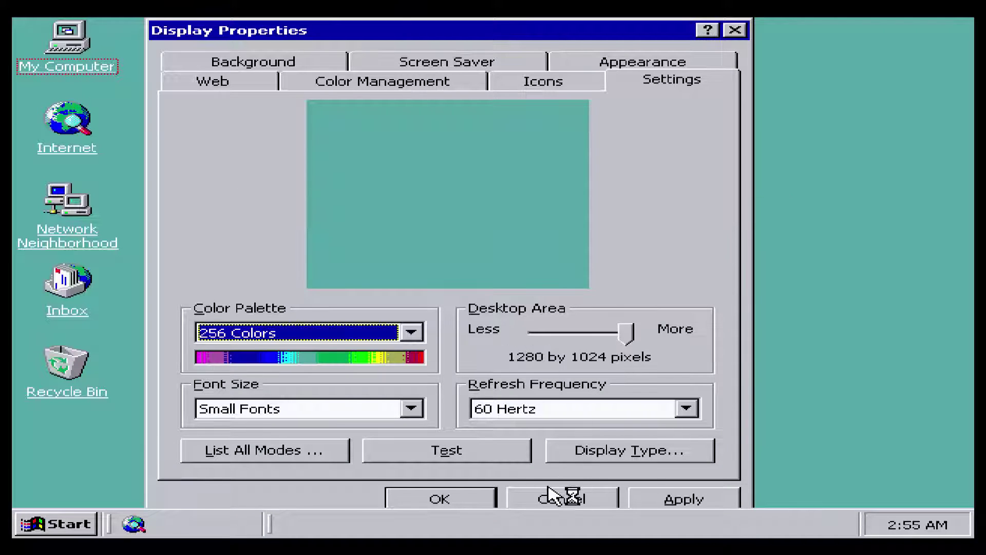
click(559, 498)
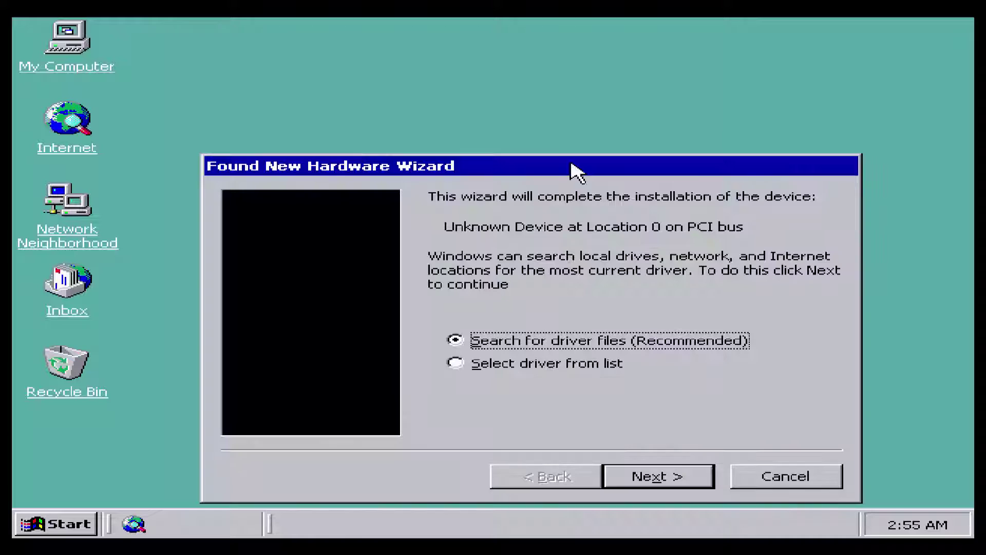
- Skip driver installation for the unknown PCI device and the Unknown device
drag(580, 170, 523, 100)
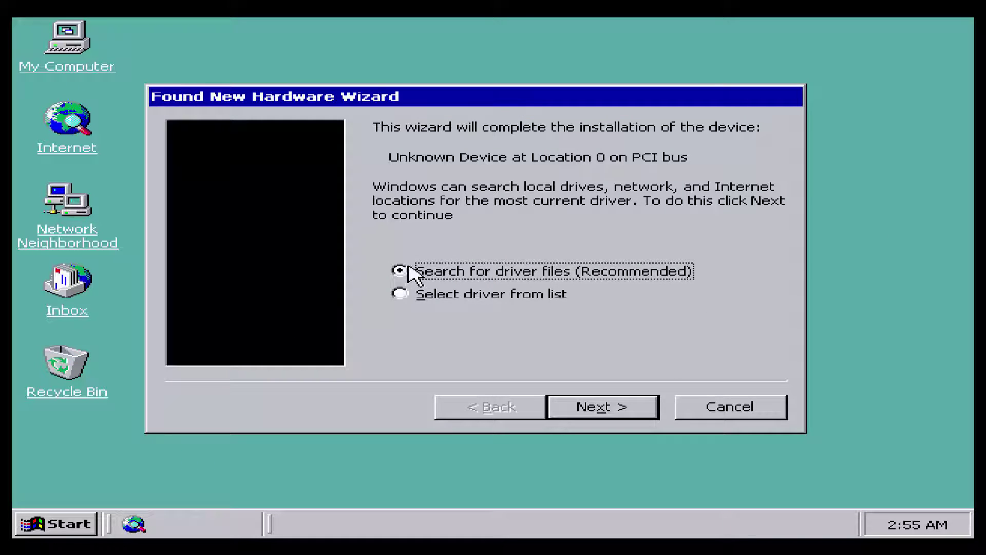
click(580, 407)
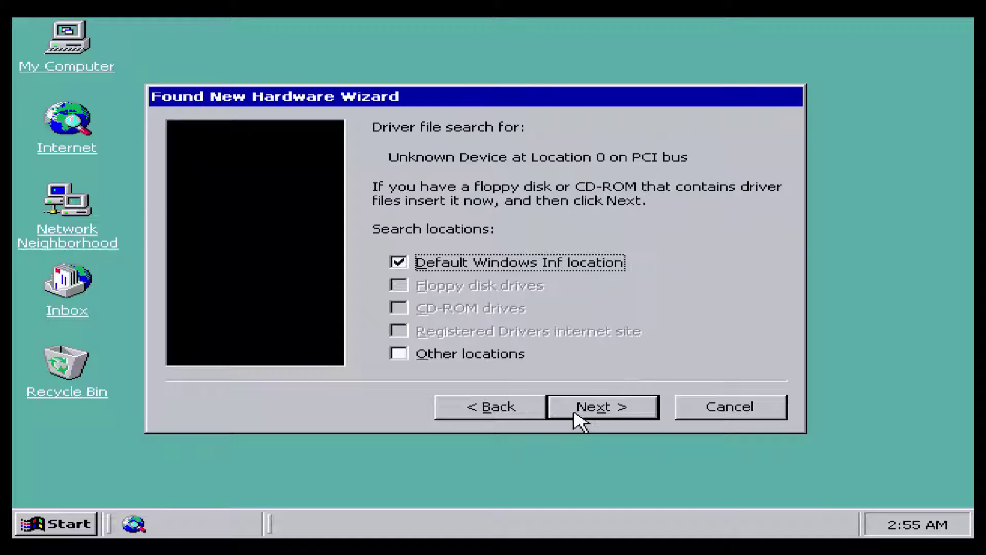
click(577, 411)
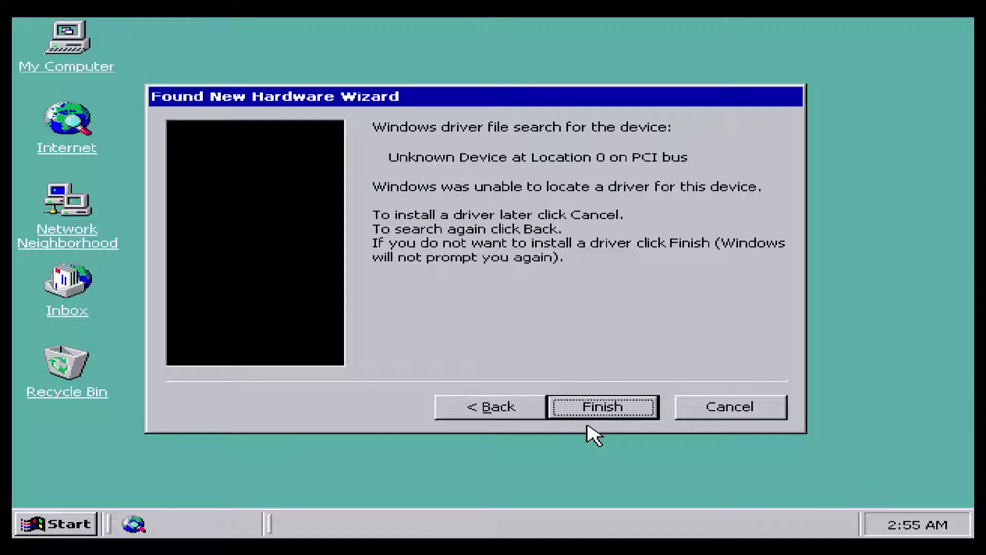
click(638, 404)
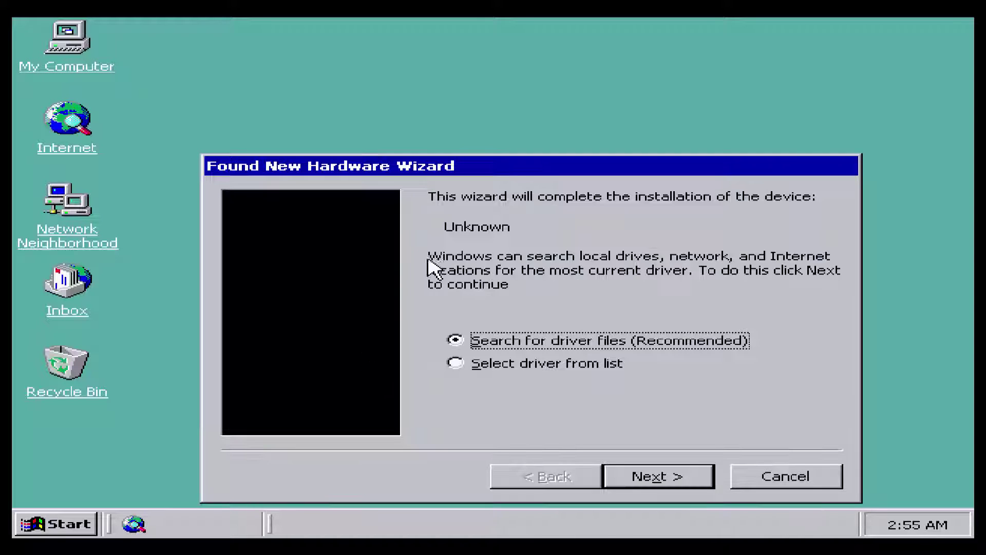
click(676, 479)
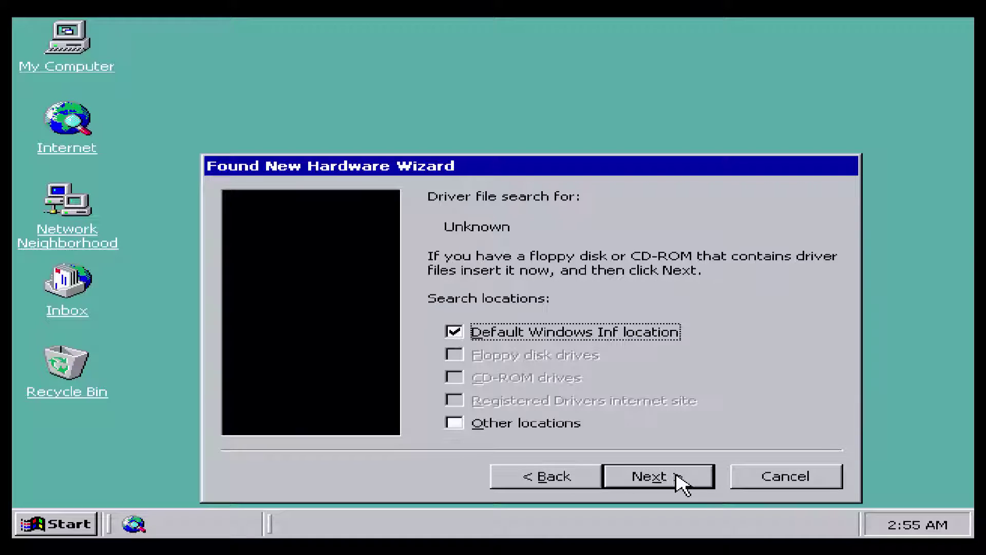
click(677, 479)
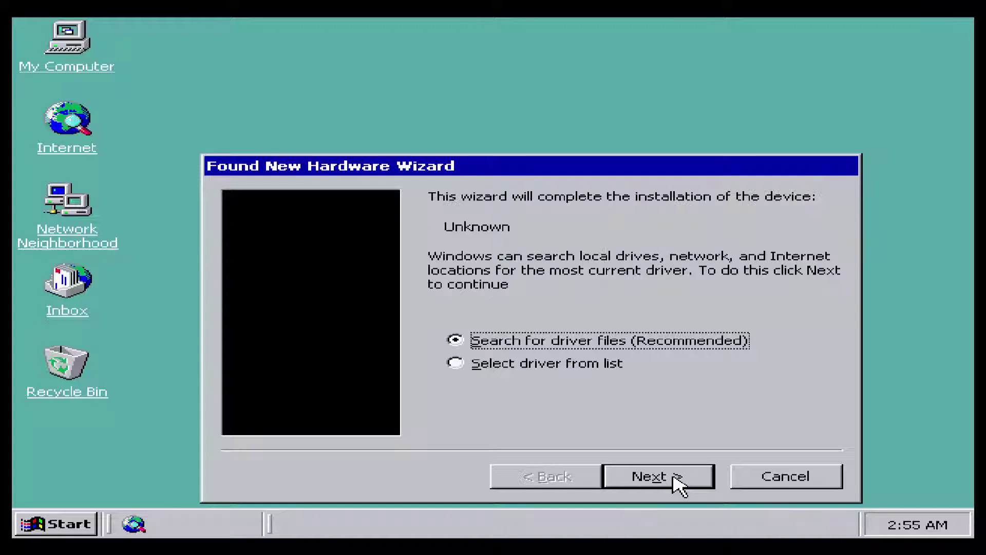
click(758, 472)
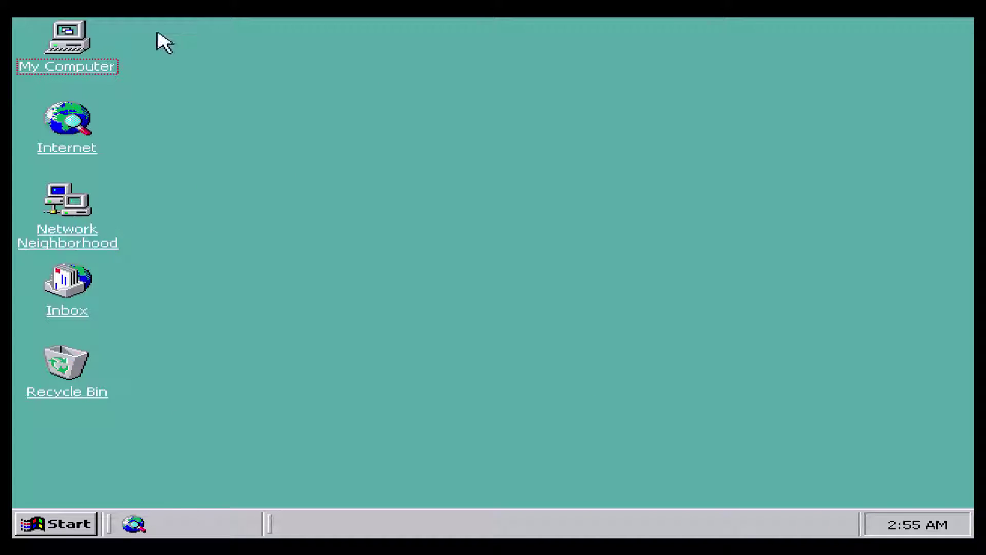
- Launch Notepad from Accessories, close it, and bring the Start menu back up
click(39, 521)
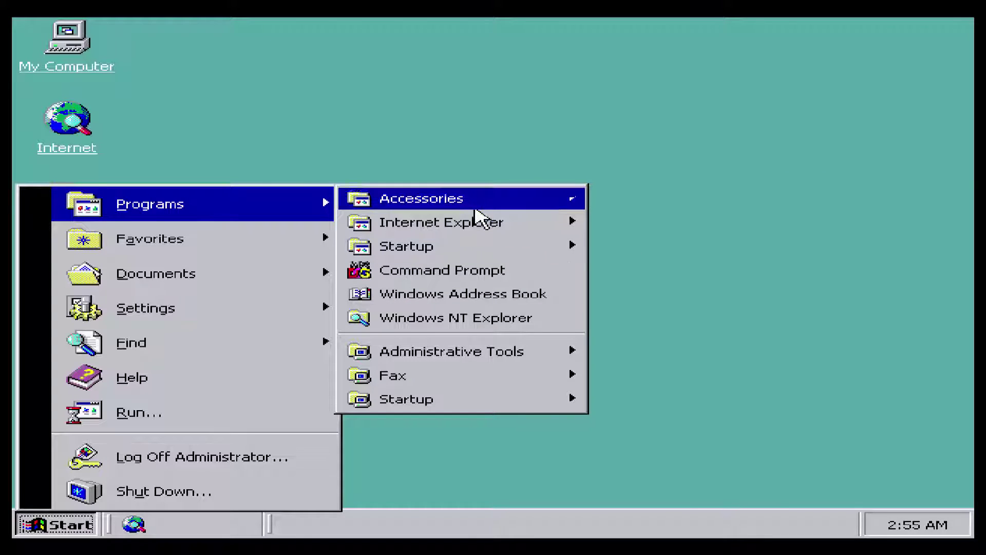
mouse_move(421, 199)
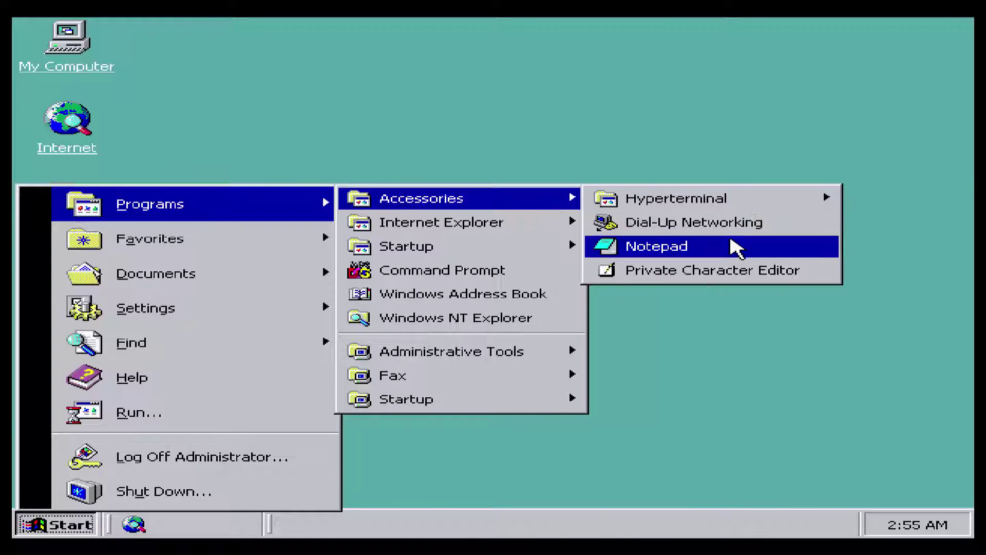
click(730, 242)
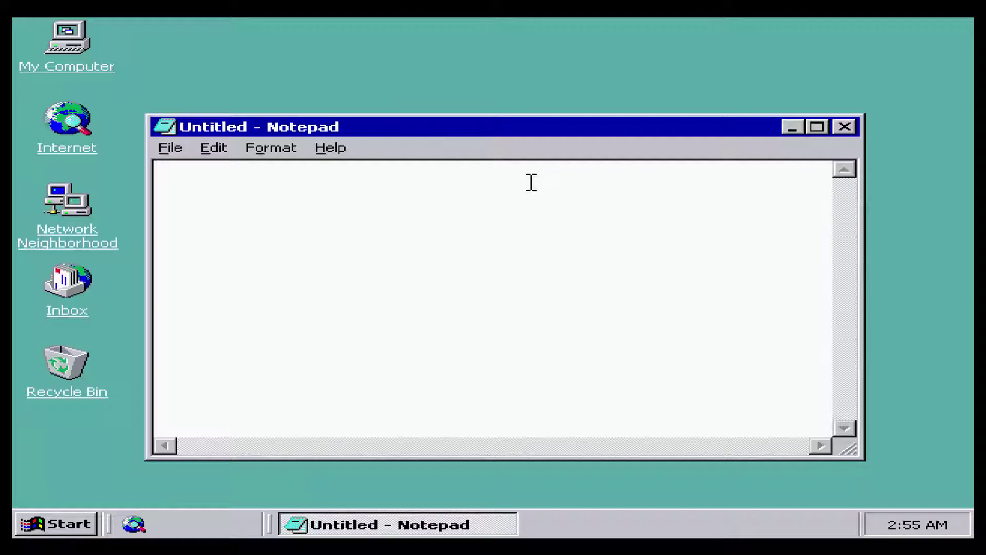
click(845, 127)
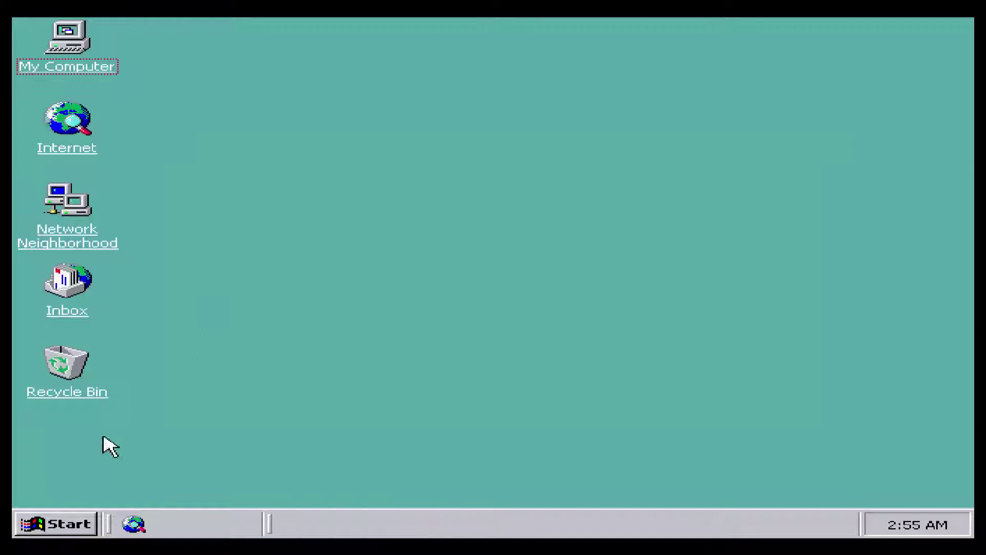
click(67, 525)
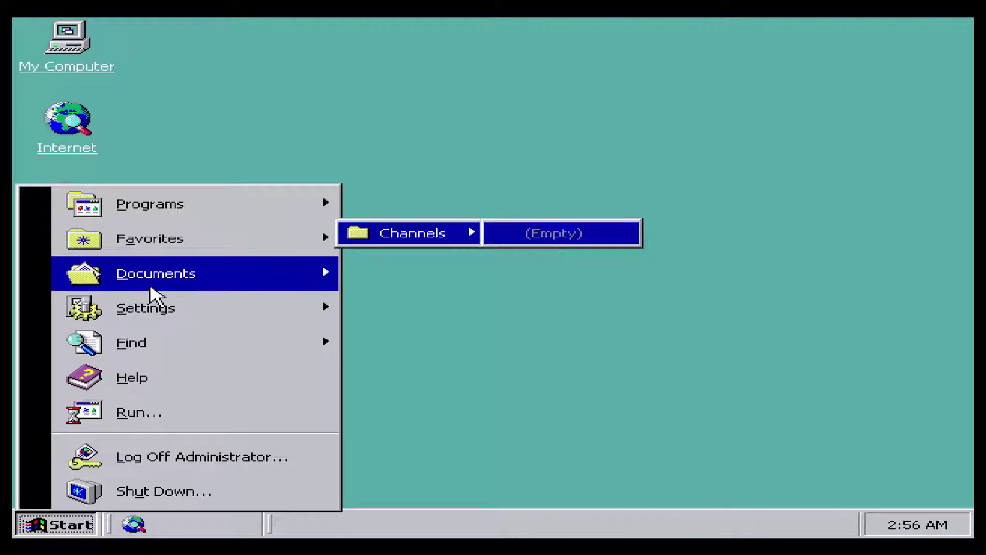
mouse_move(146, 308)
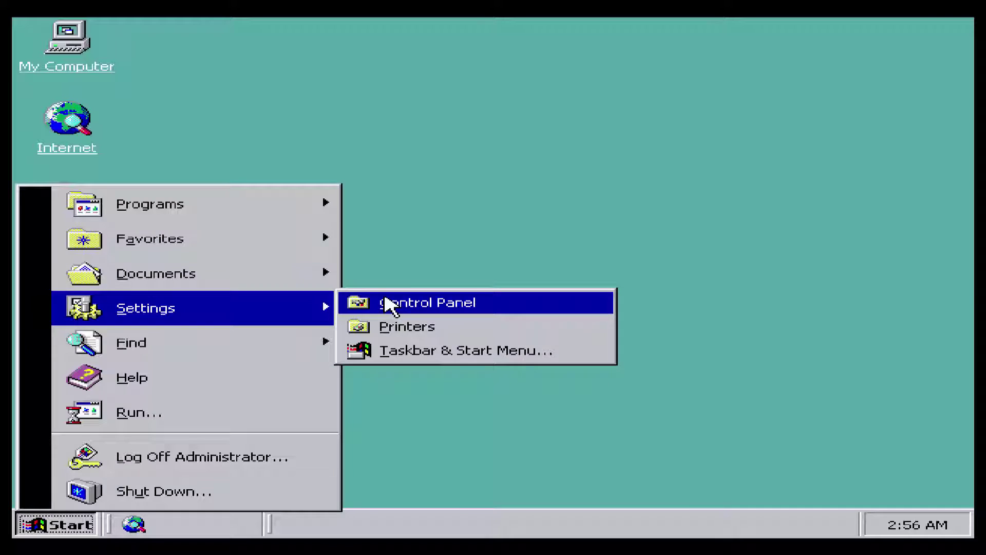
- Open Control Panel maximized, scroll through it, and close it
click(385, 303)
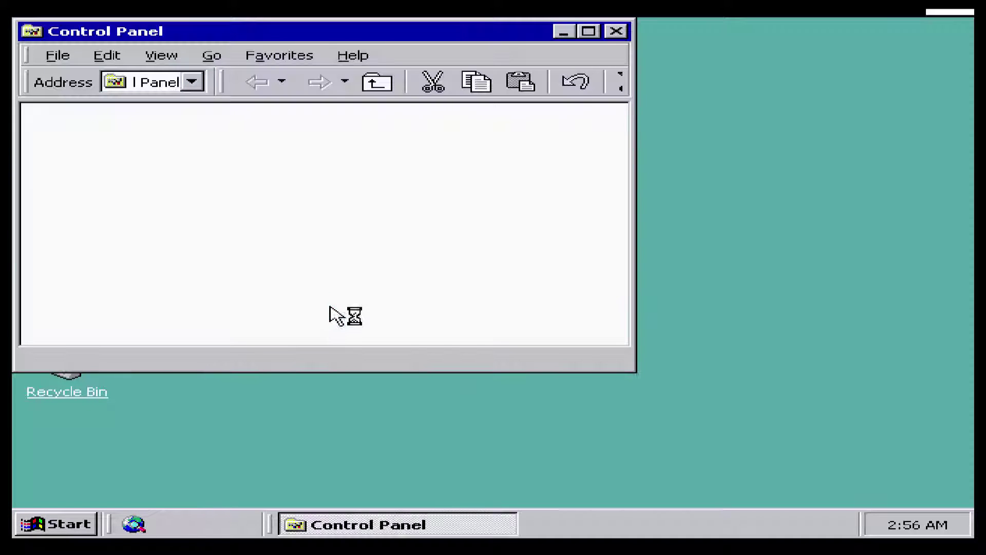
click(595, 32)
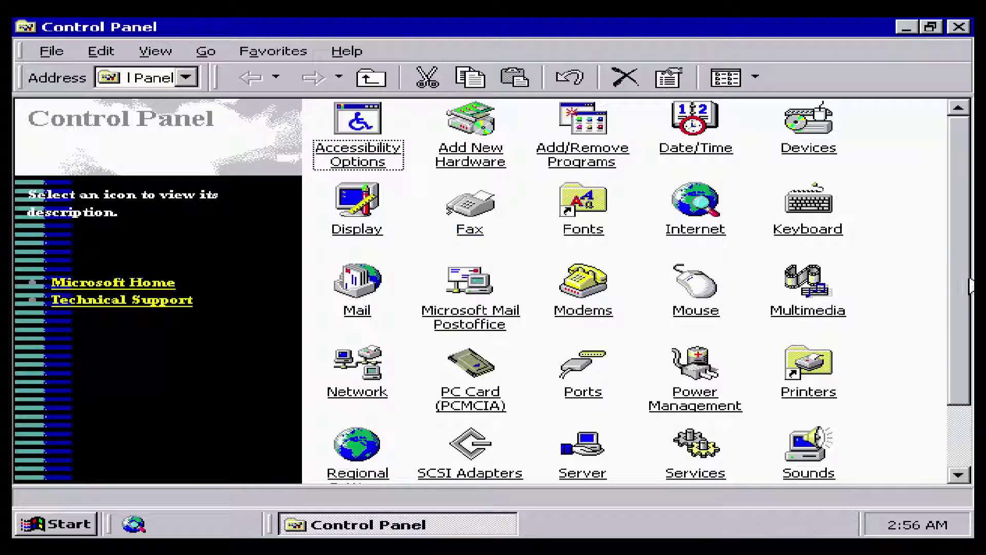
drag(969, 280, 966, 326)
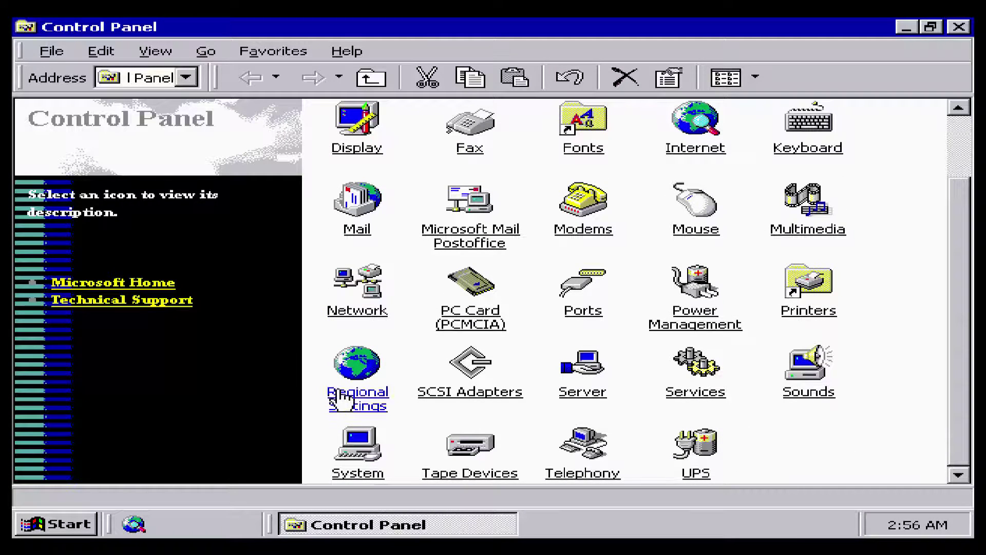
click(958, 27)
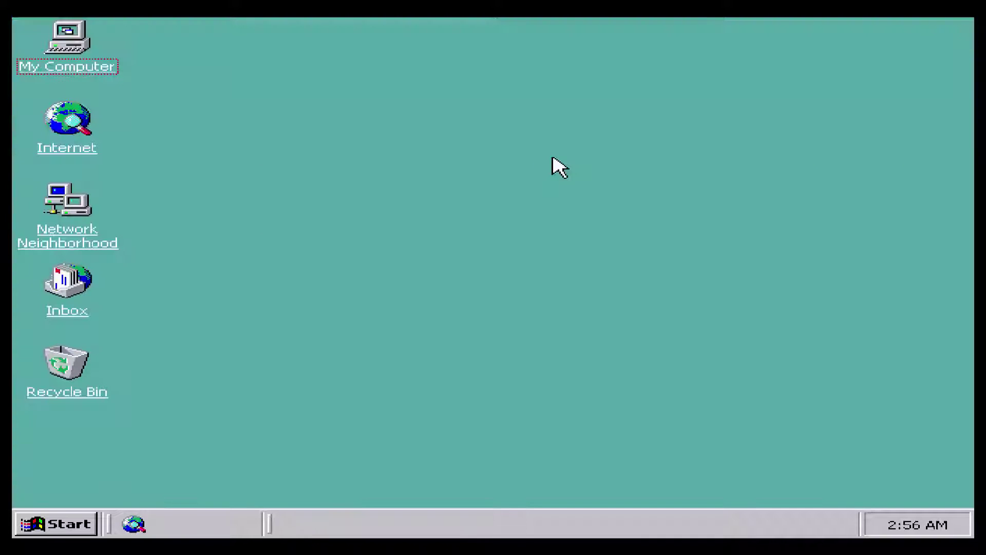
- View My Computer's system properties showing build 5.00.1585 and 116,148 KB RAM
click(77, 534)
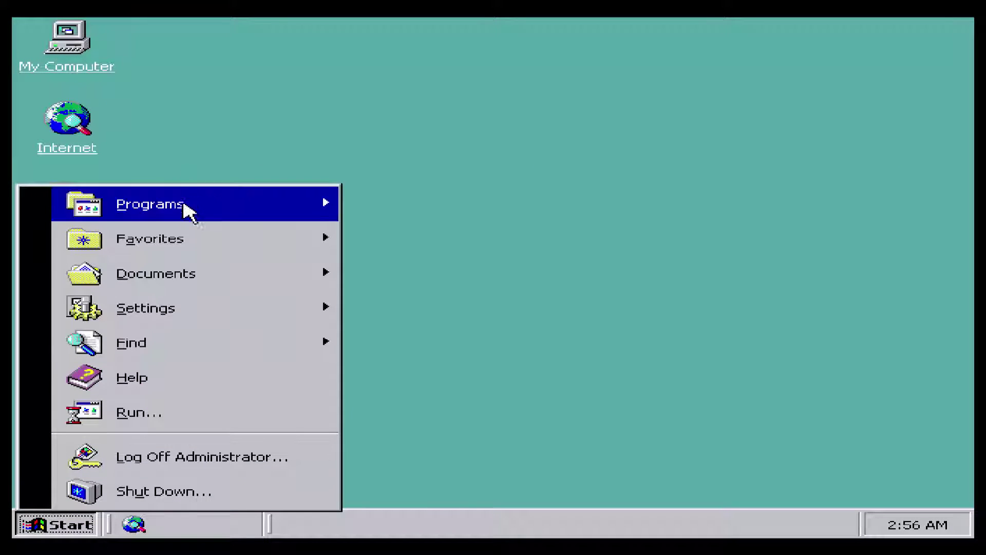
click(137, 27)
right_click(92, 37)
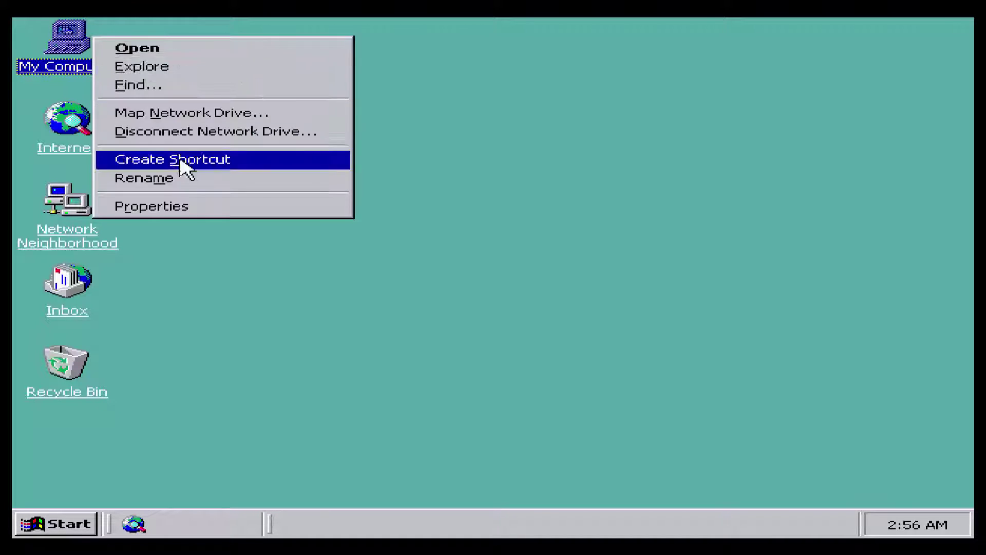
click(200, 207)
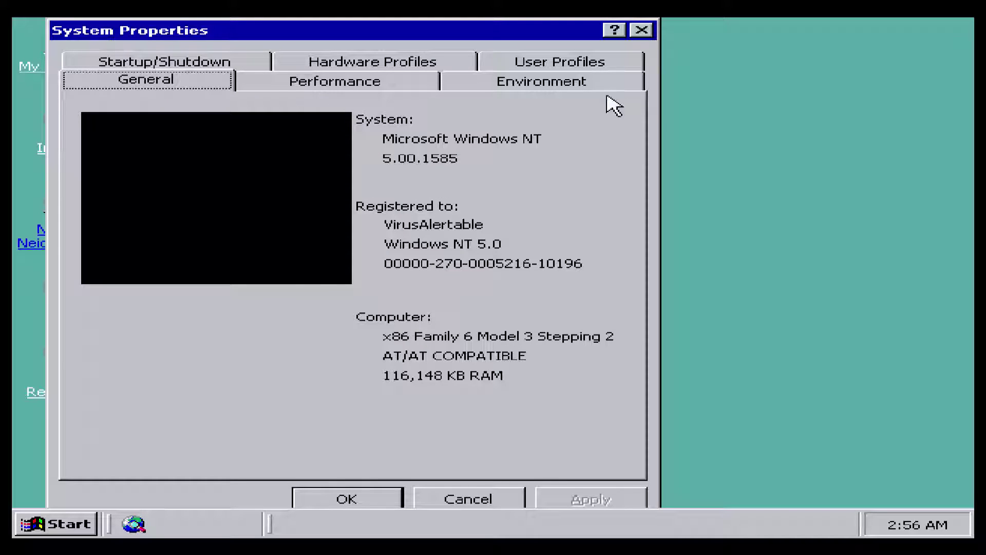
click(642, 33)
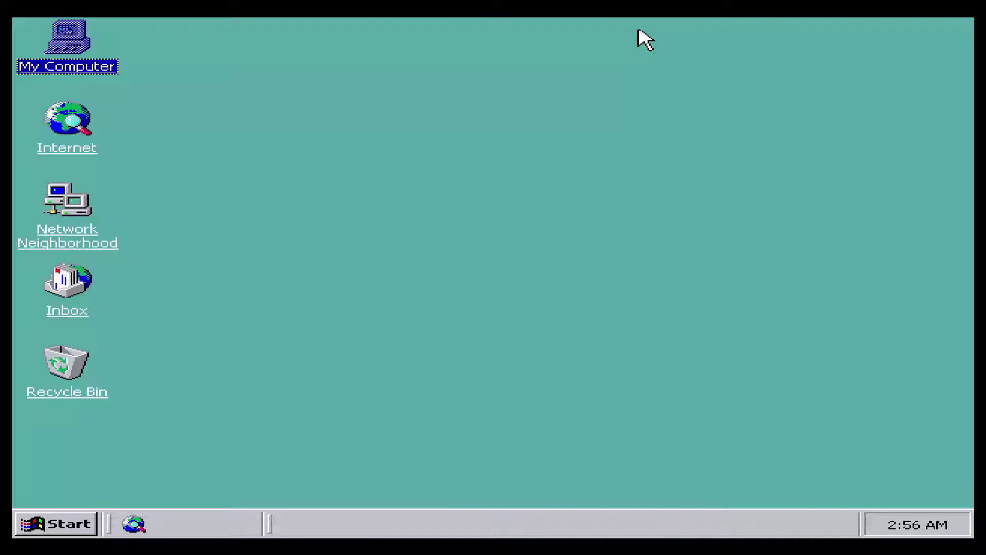
- Complete the Internet Connection Wizard over LAN, declining mail and news account setup
click(59, 134)
click(403, 315)
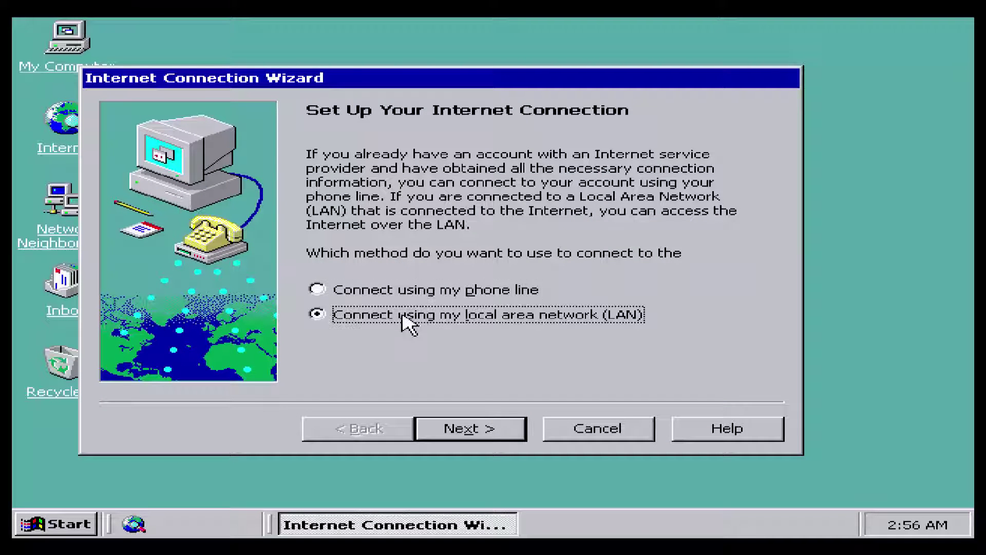
click(485, 419)
click(452, 432)
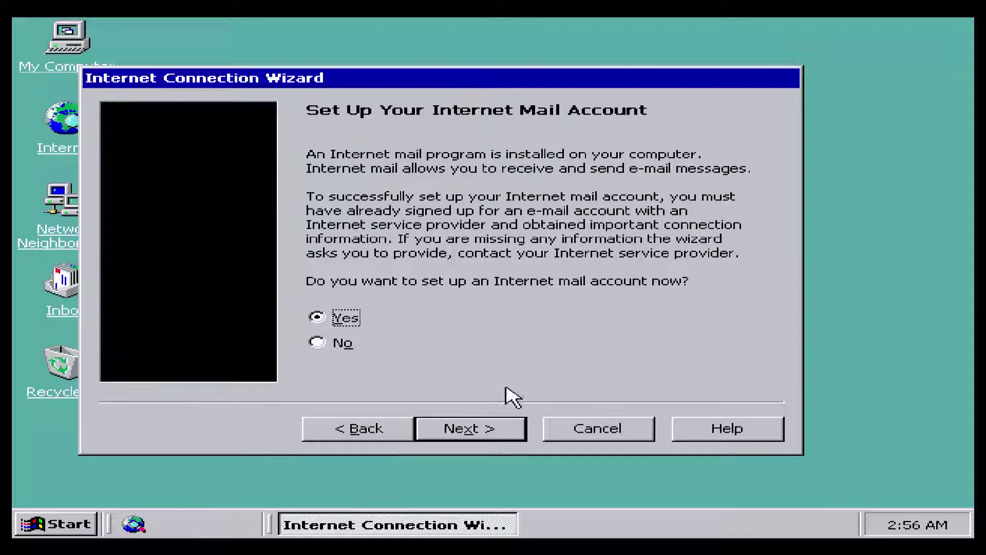
click(319, 343)
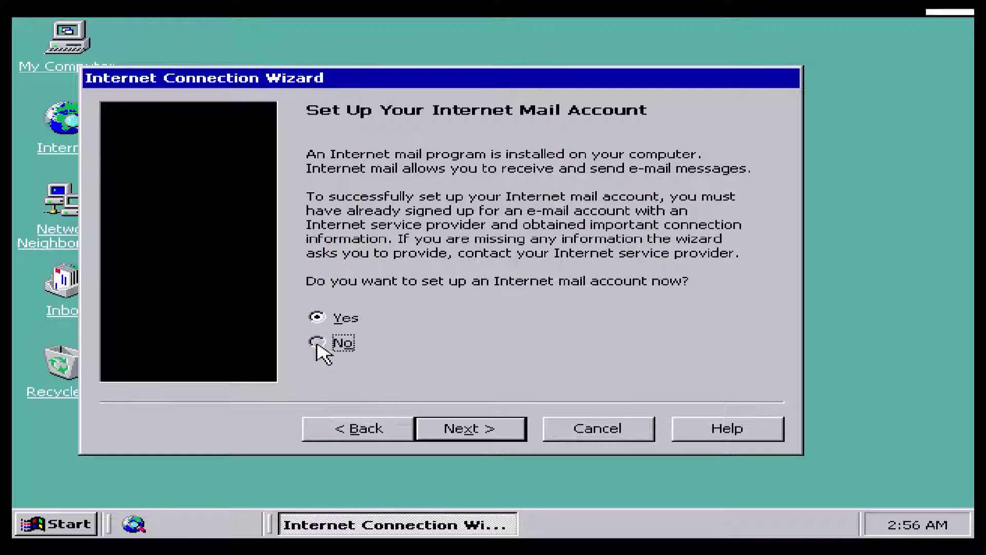
click(495, 427)
click(323, 342)
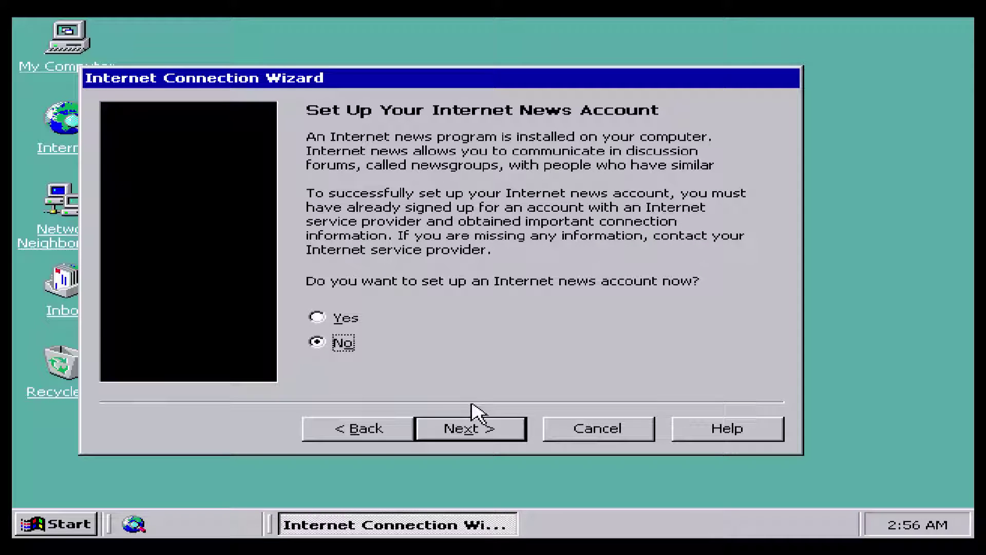
click(477, 428)
click(475, 427)
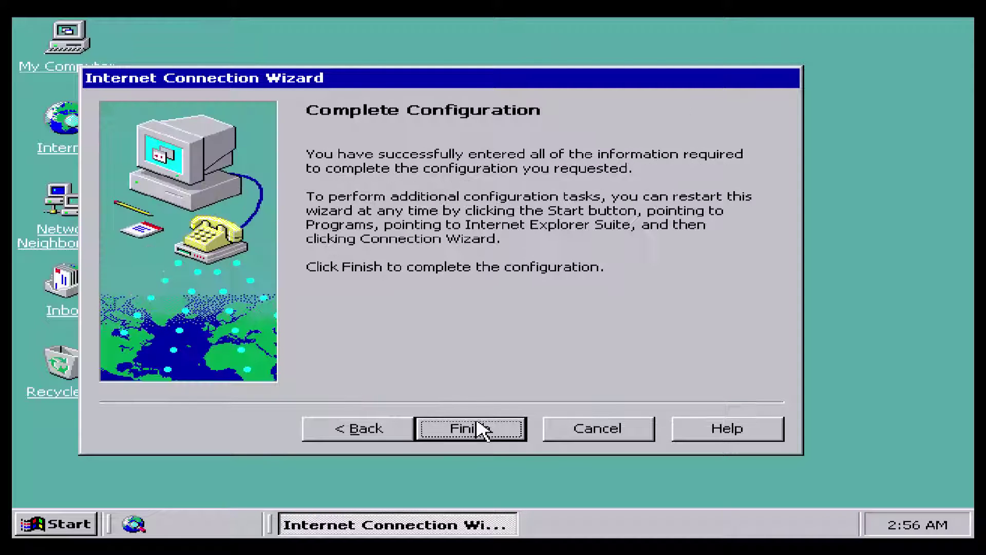
click(482, 430)
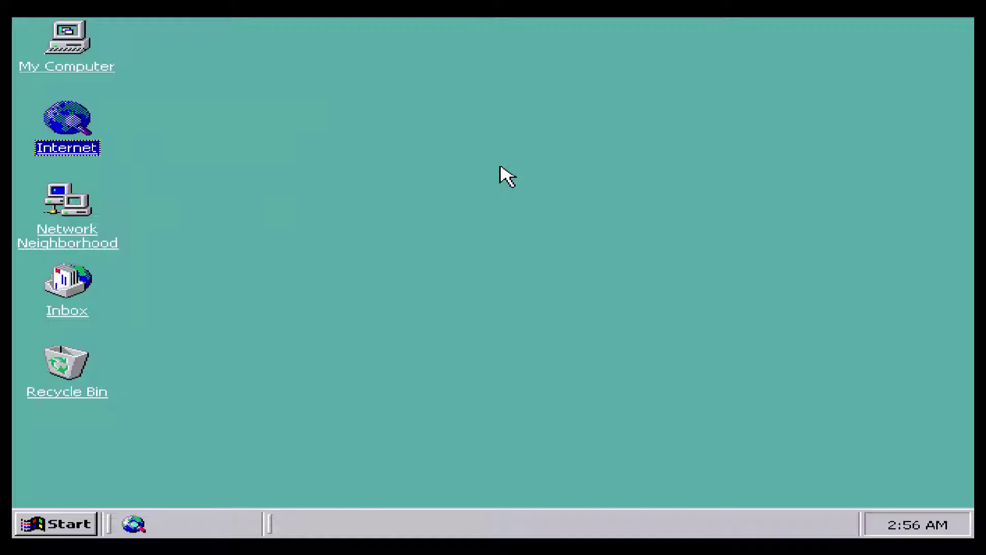
double_click(66, 123)
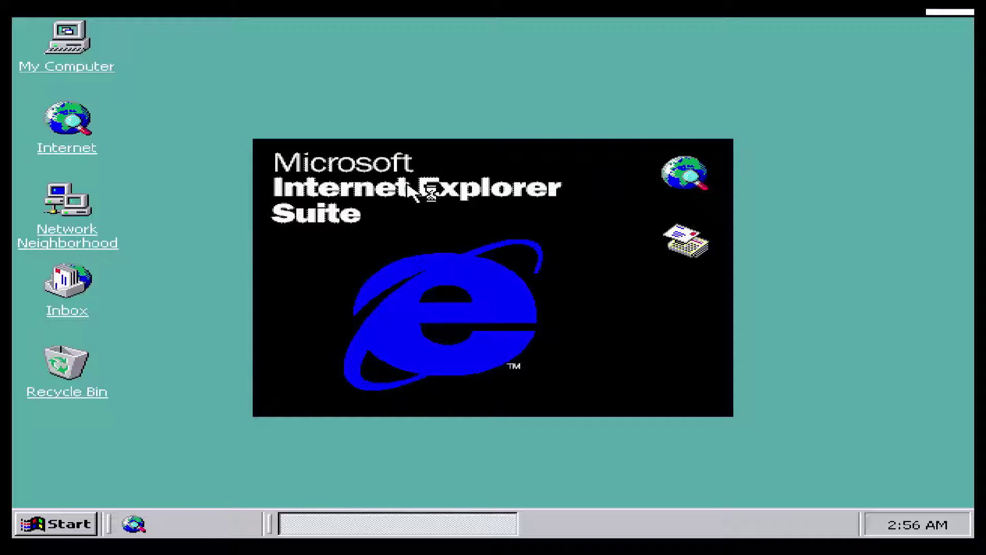
click(495, 333)
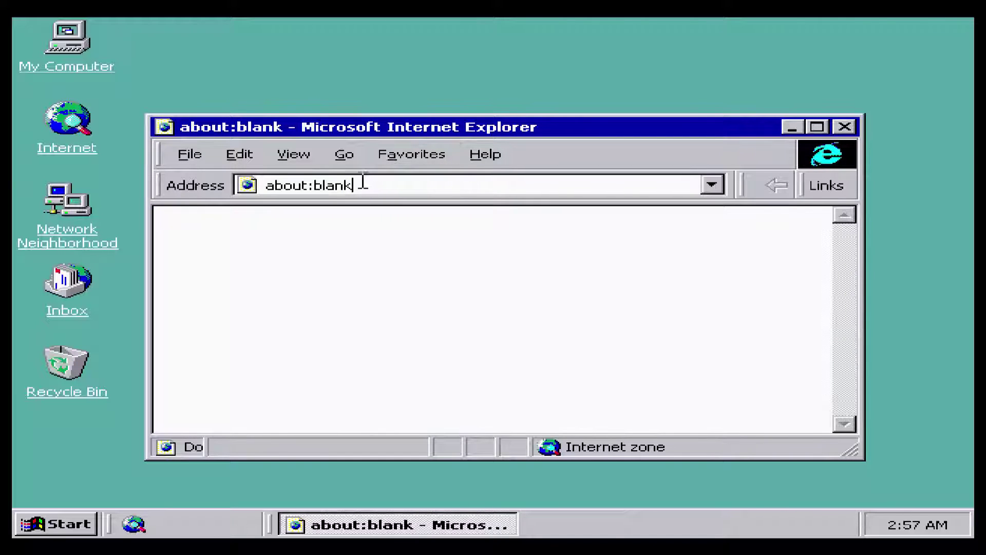
click(363, 183)
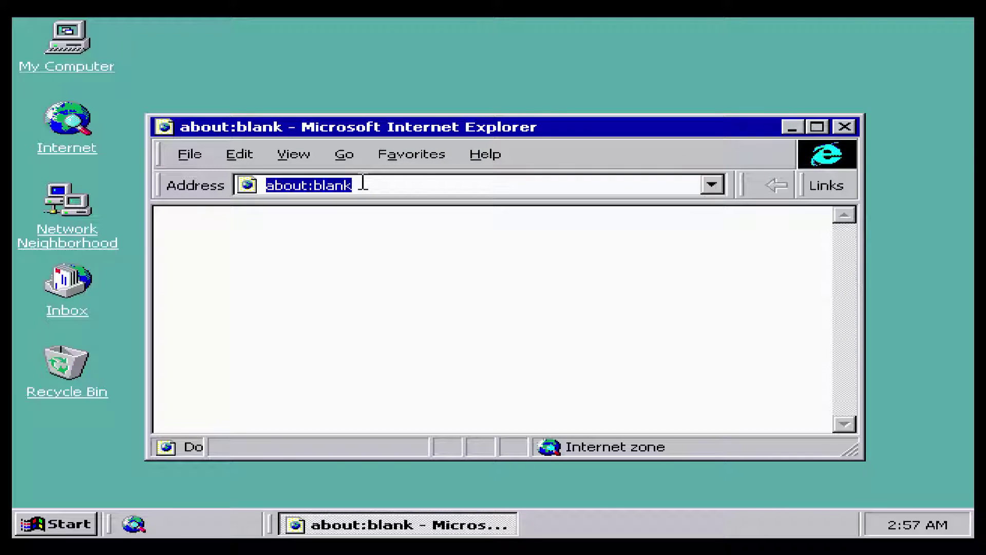
text(google.com)
key(Return)
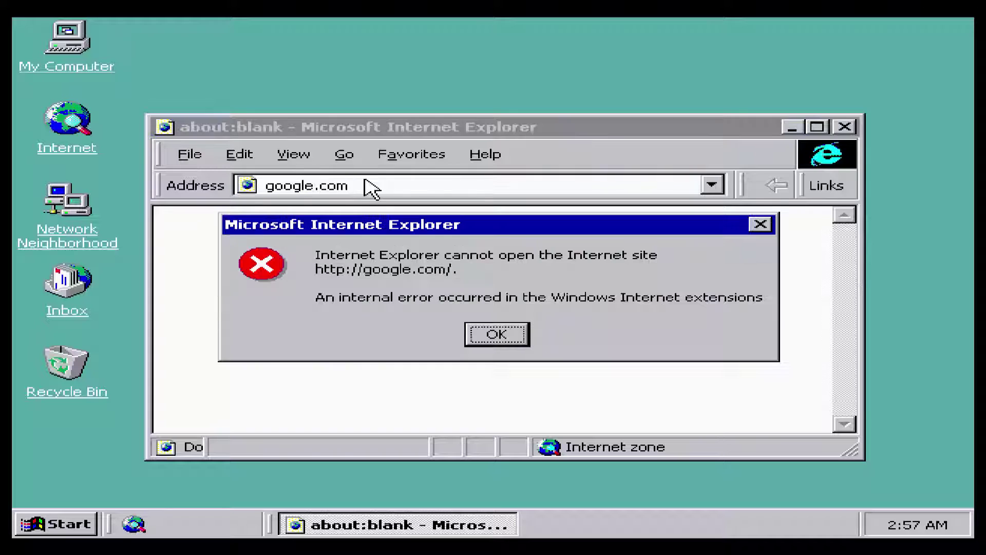
click(485, 339)
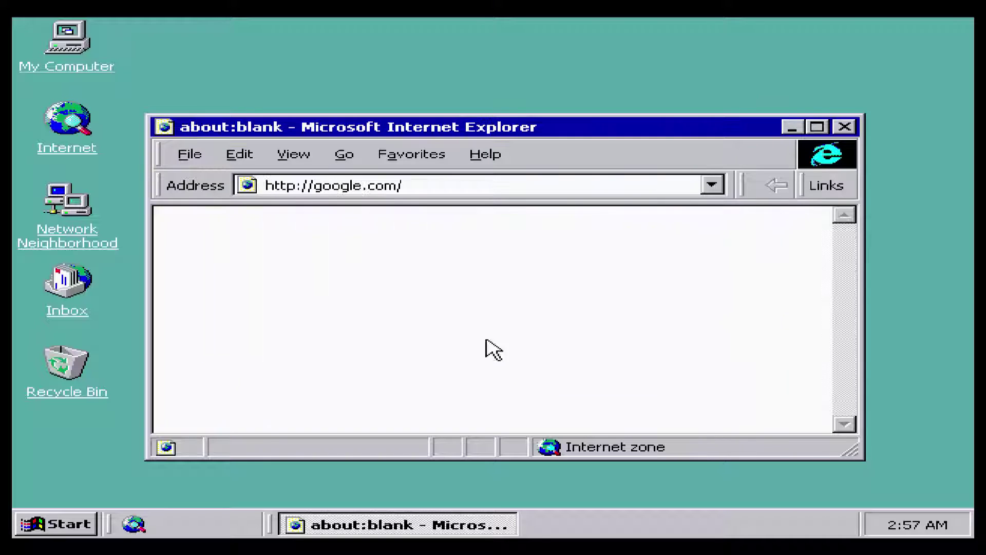
click(845, 127)
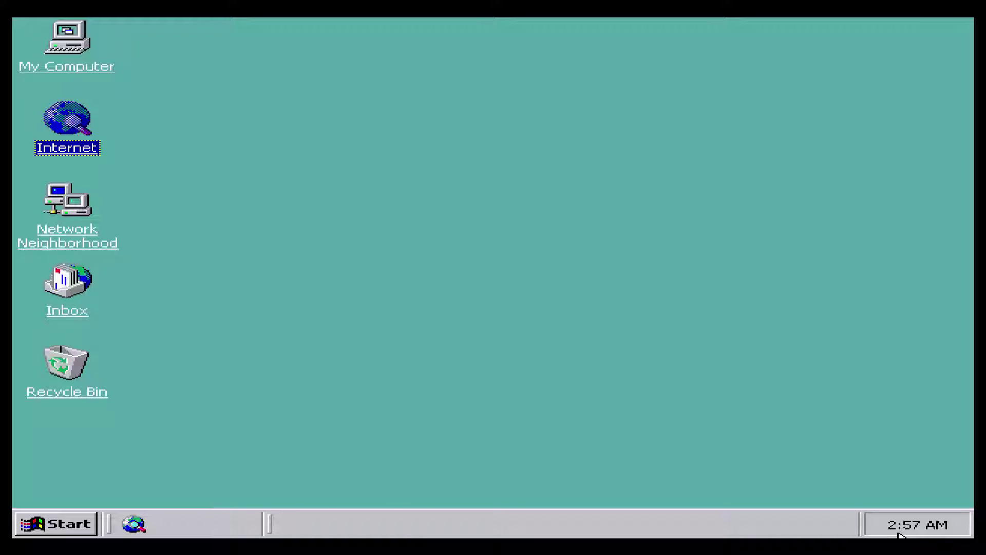
click(901, 536)
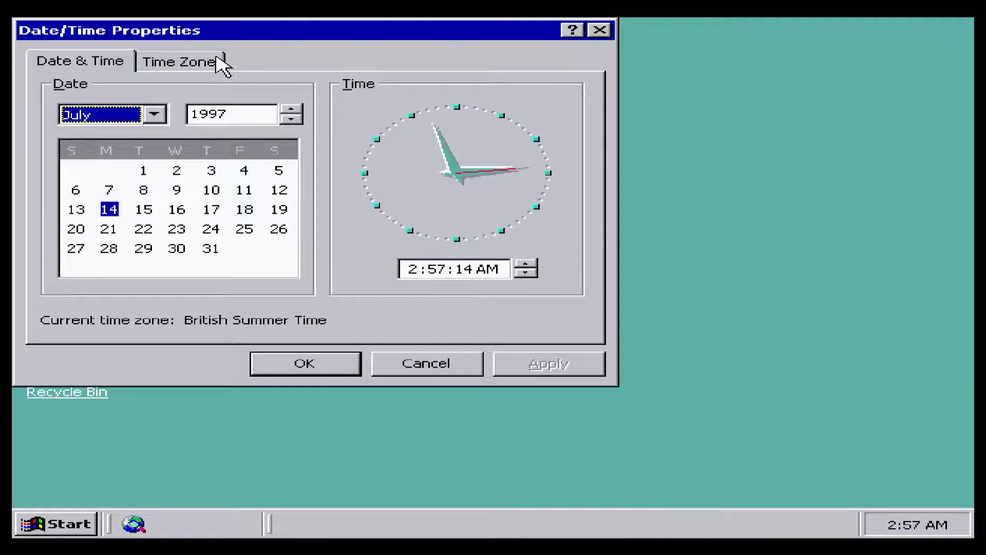
click(177, 62)
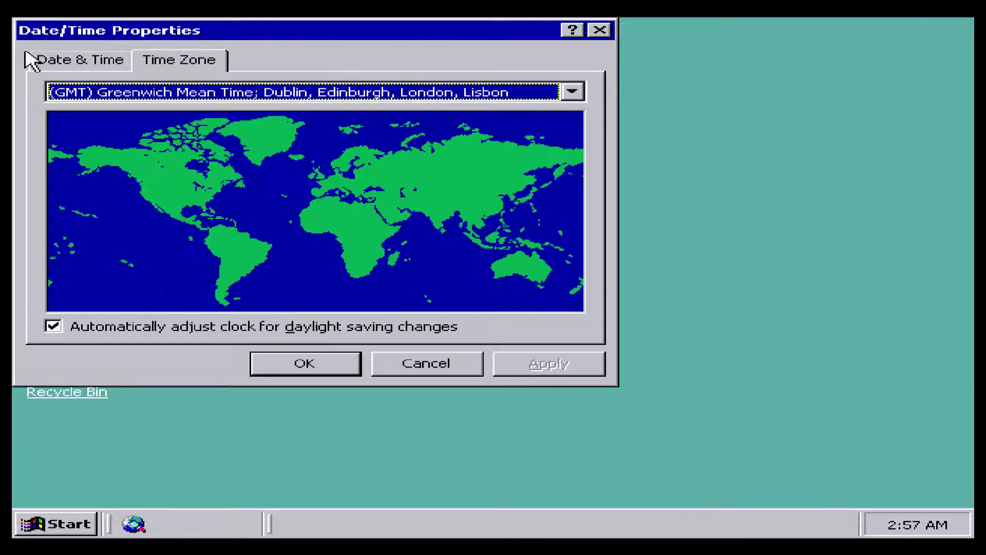
- Close the date and time settings and dismiss the Start menu
click(598, 33)
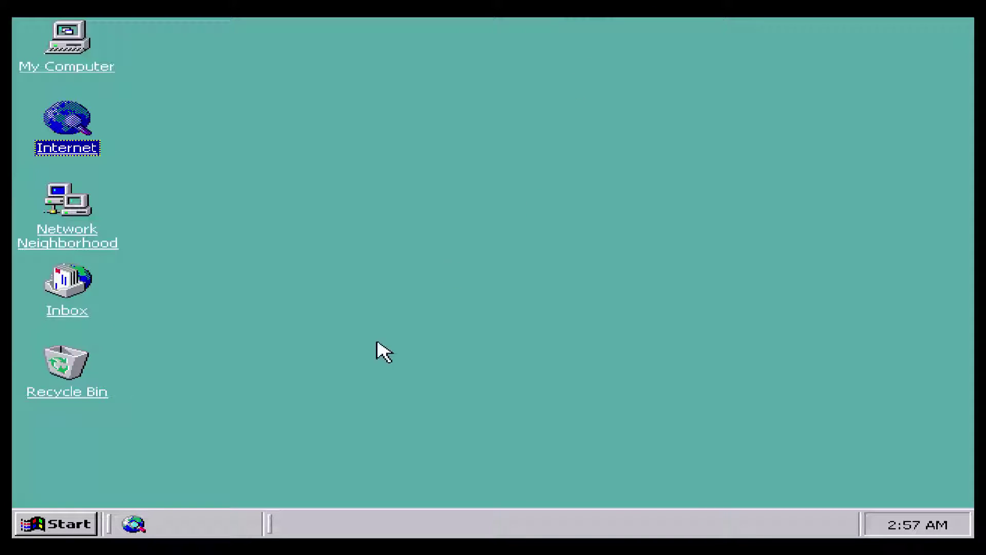
click(66, 536)
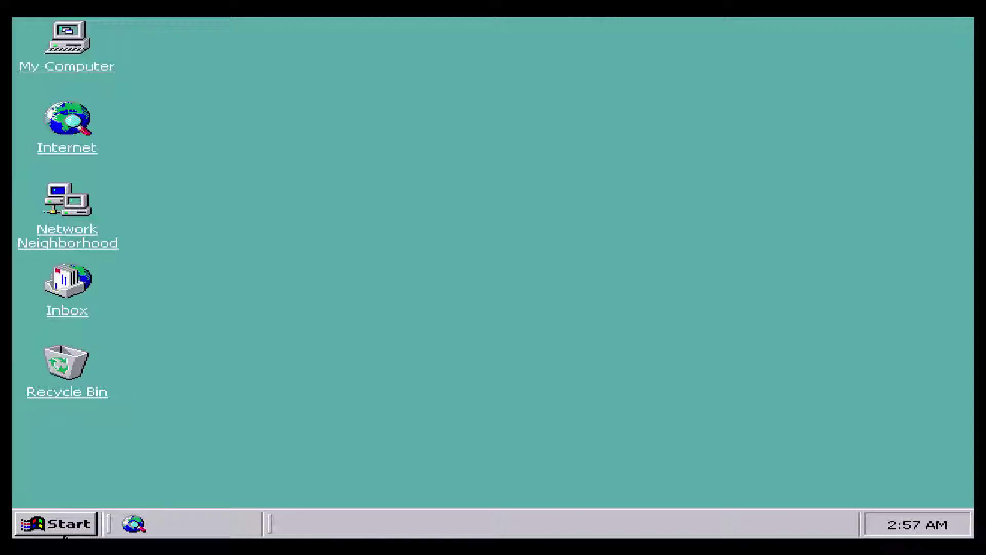
click(90, 522)
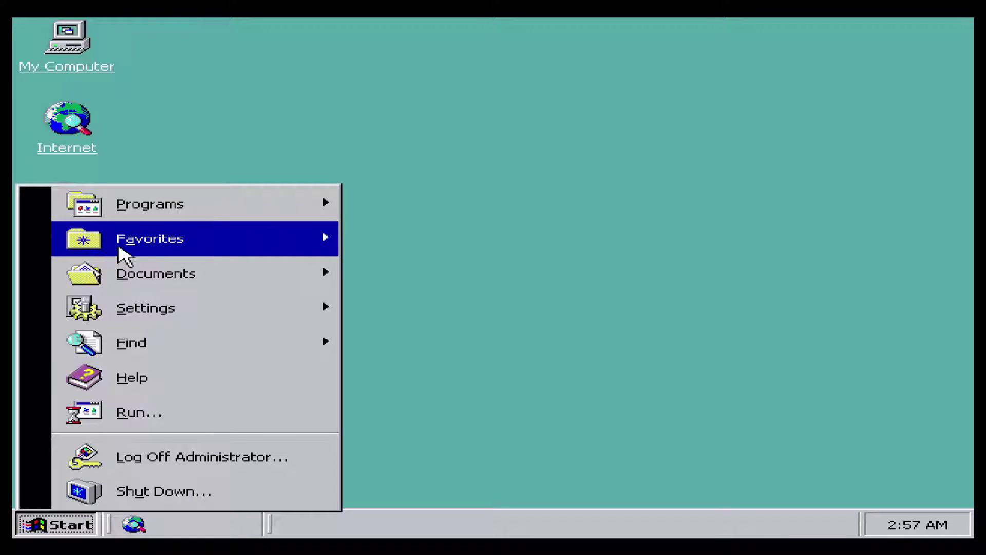
click(62, 41)
- Open My Computer full screen, go through drive C into Winnt, and scroll its contents
double_click(61, 41)
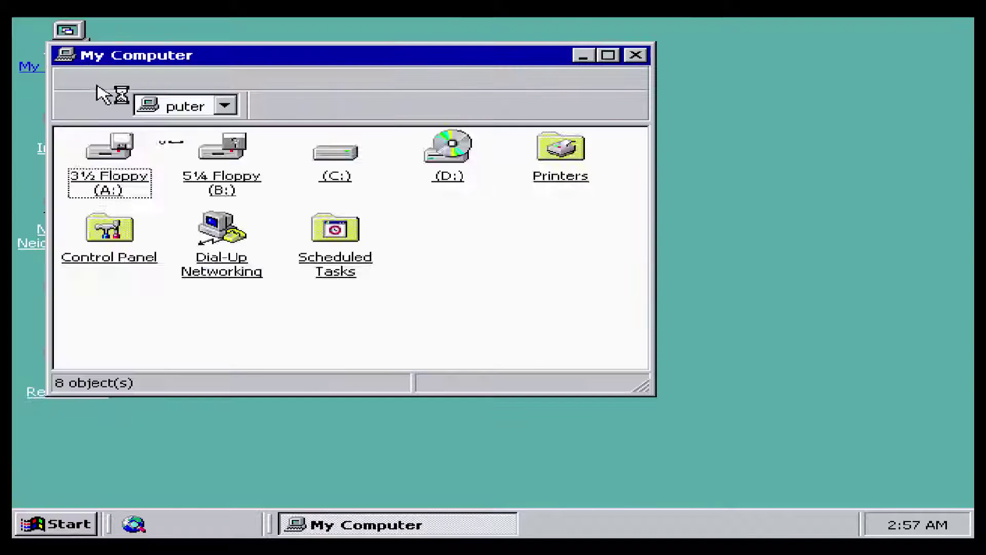
click(612, 56)
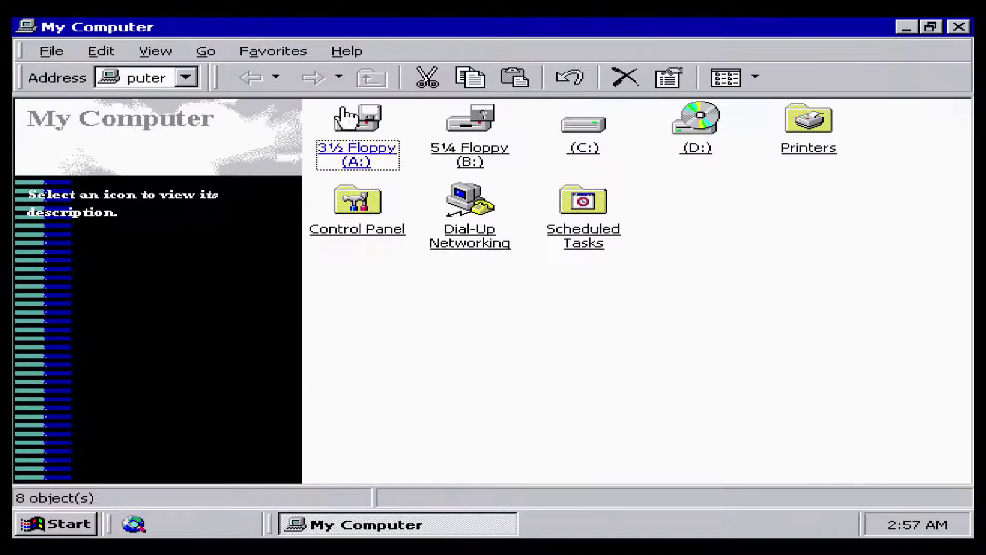
click(580, 134)
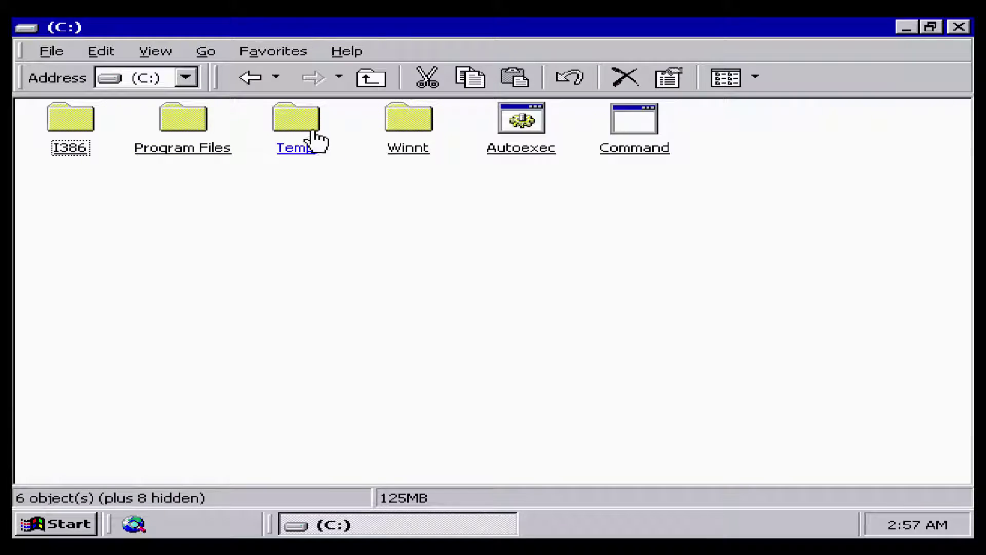
click(441, 133)
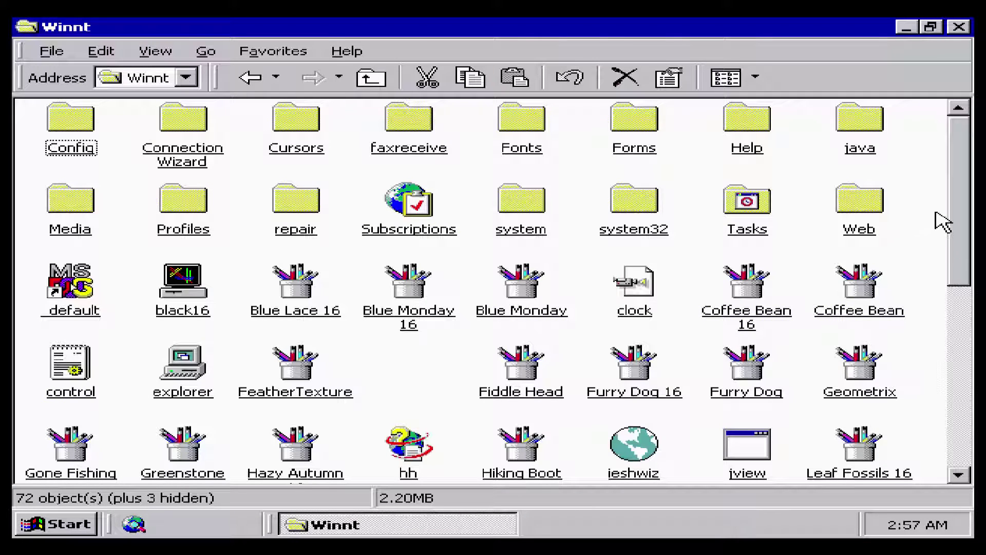
drag(949, 207, 954, 418)
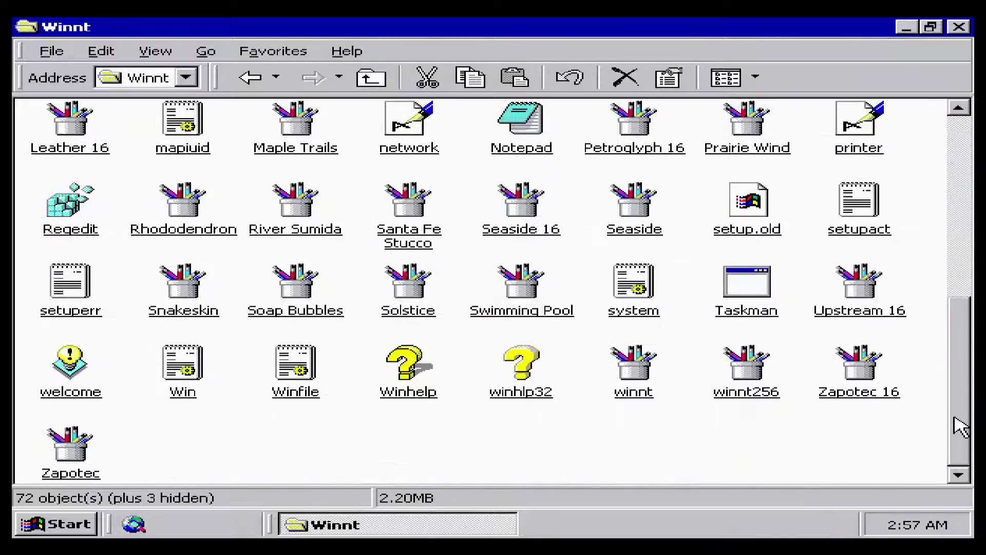
drag(958, 431, 957, 247)
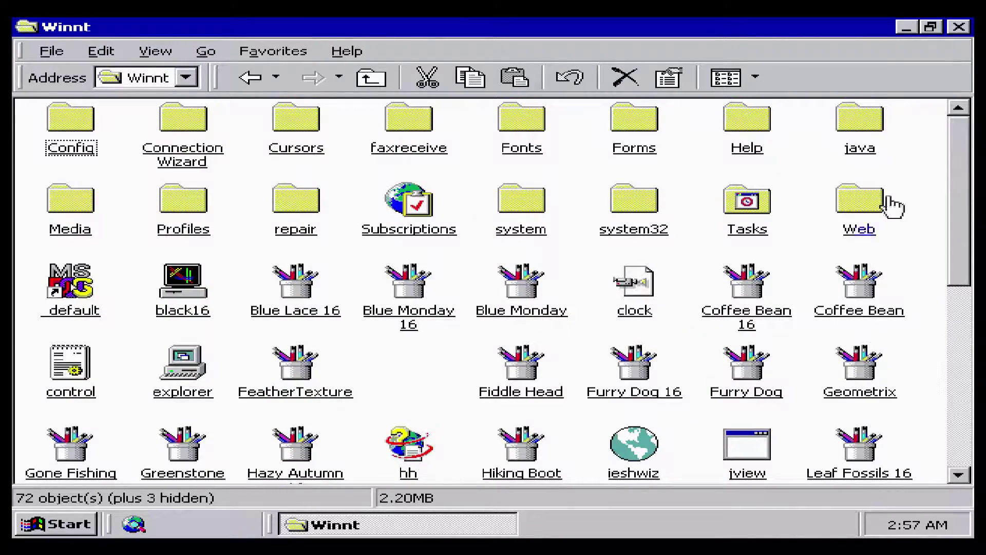
- Open system32 and launch the drwtsn32 Dr. Watson settings
double_click(660, 202)
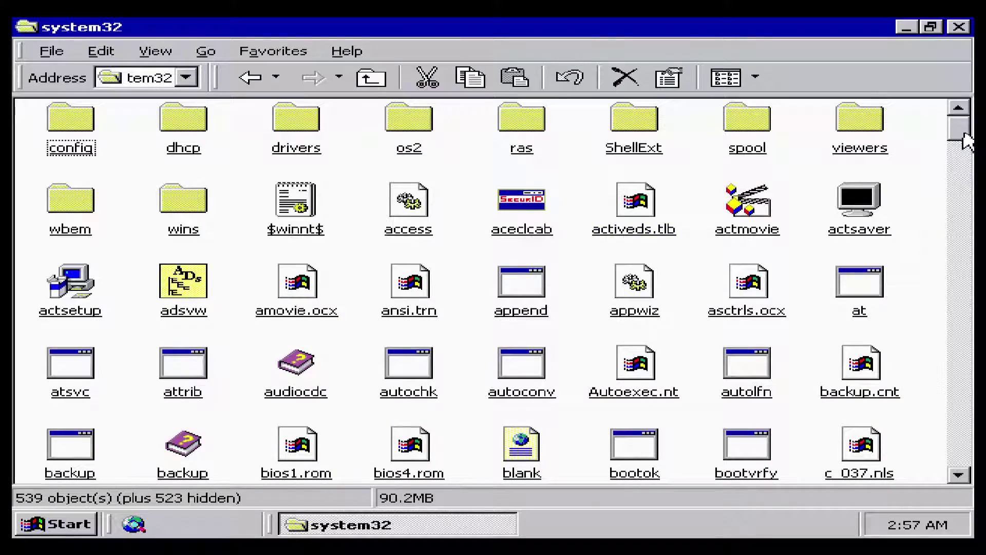
drag(956, 134, 955, 201)
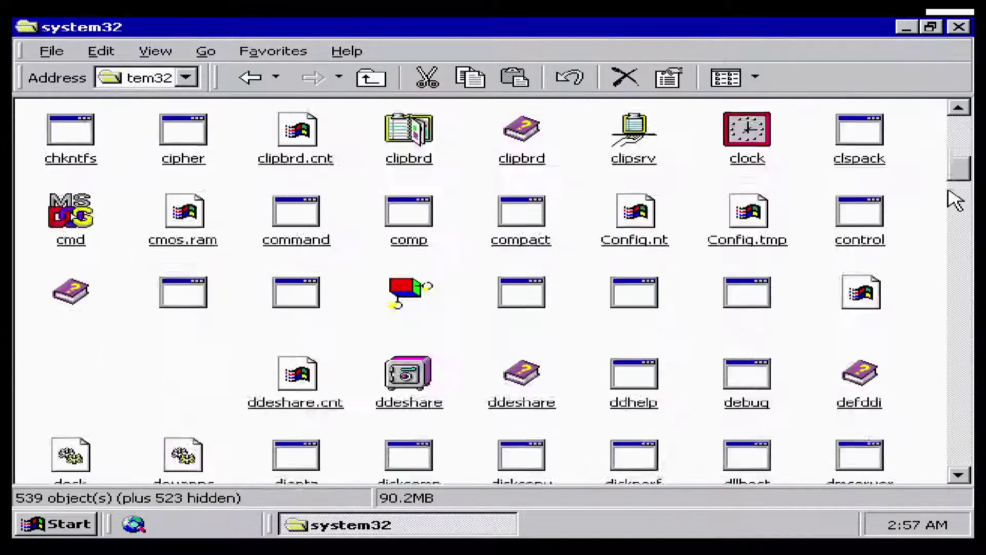
drag(954, 201, 957, 206)
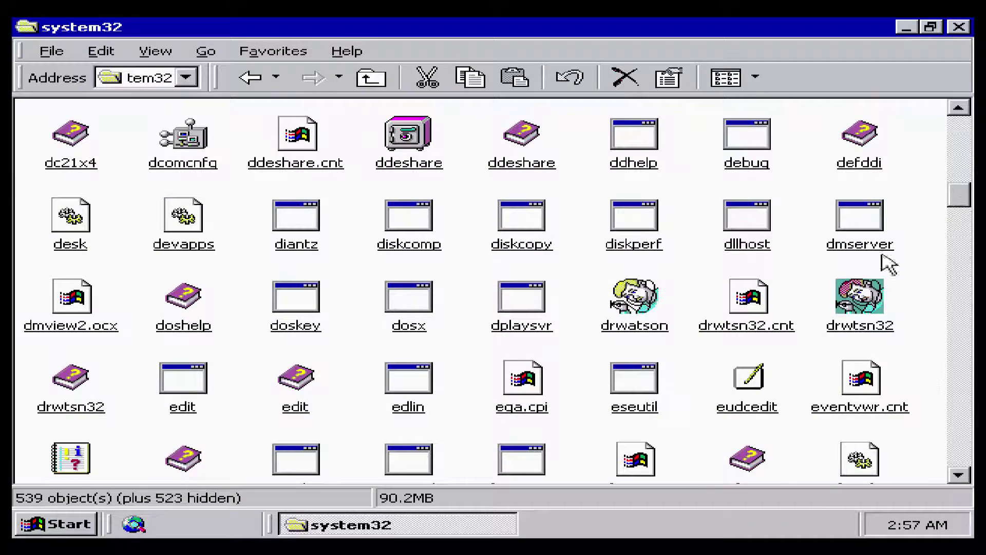
double_click(862, 303)
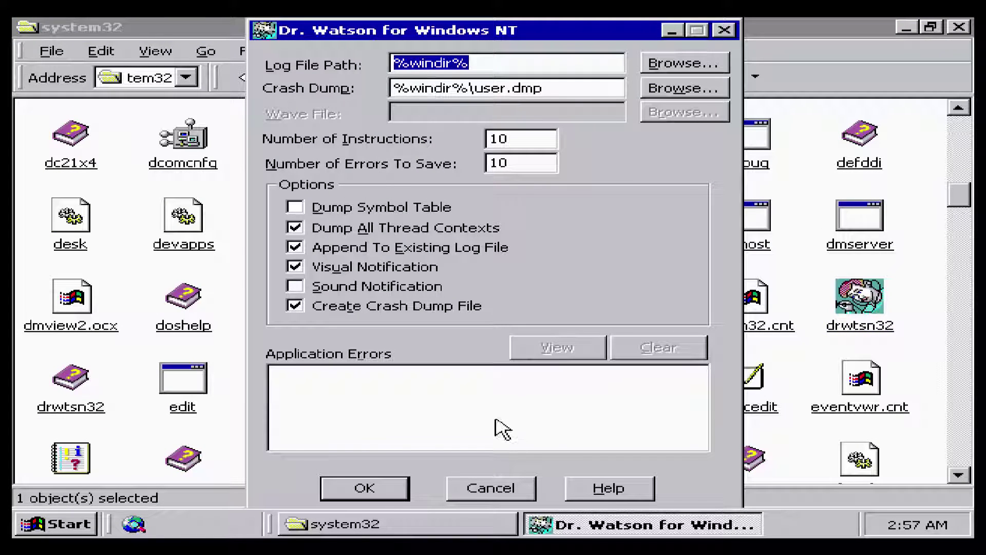
- Run drwatson, dismiss its No Faults Detected report, and keep scrolling system32
click(625, 321)
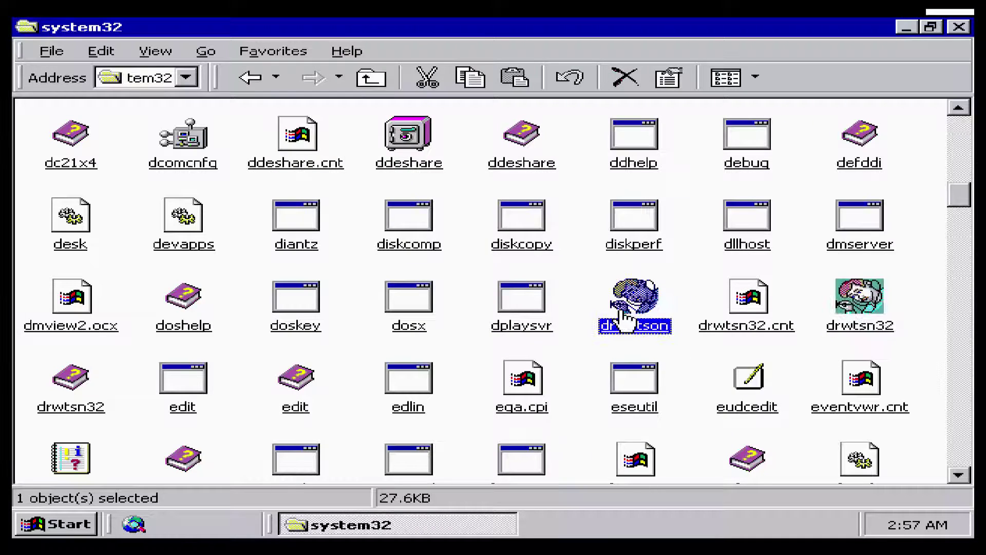
click(539, 524)
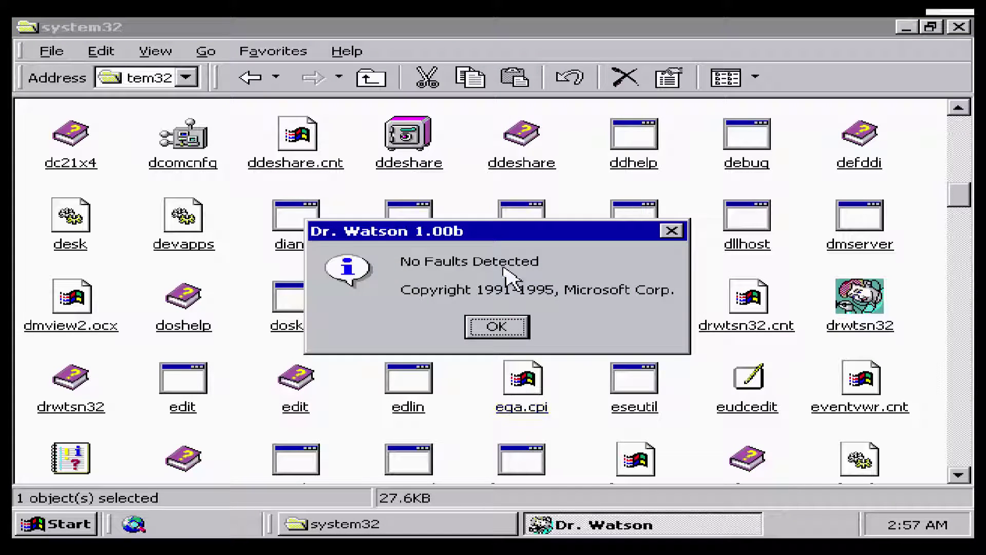
click(508, 331)
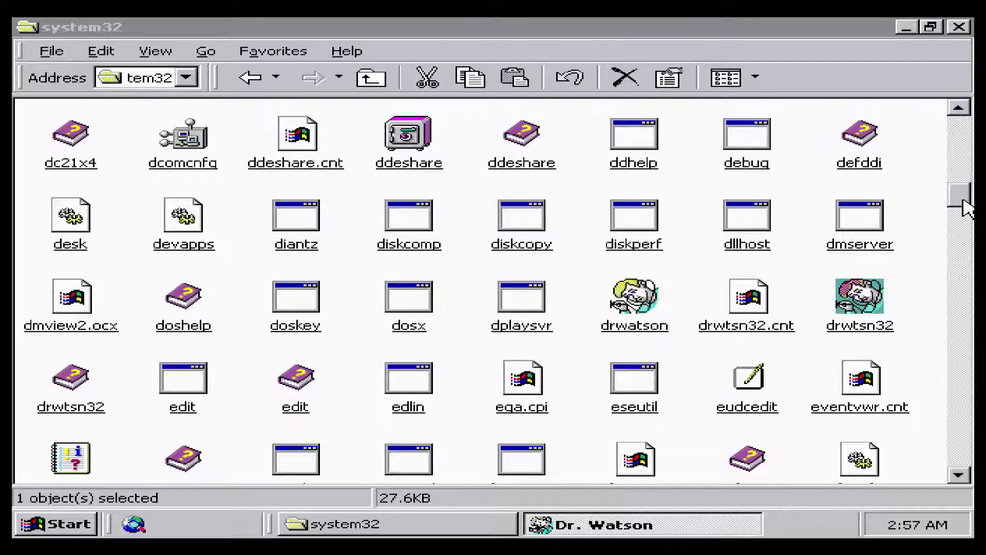
drag(959, 198, 965, 242)
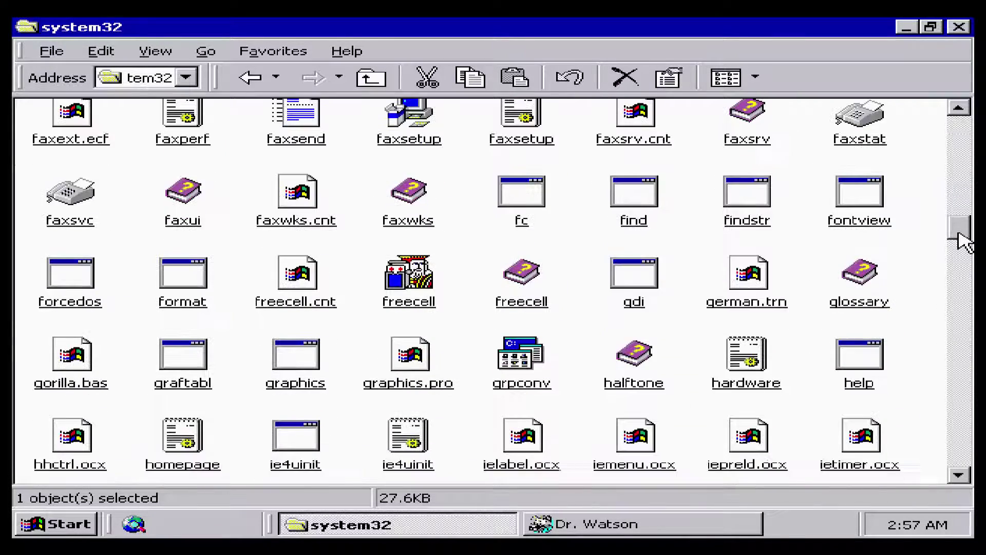
- Launch and close FreeCell, then scroll system32 down to the W entries like winmine
double_click(410, 283)
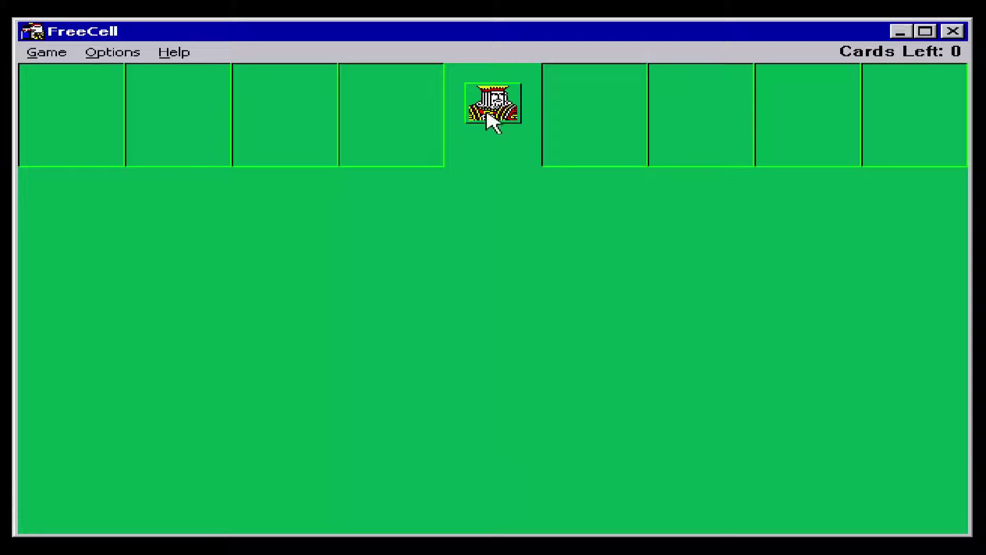
click(955, 34)
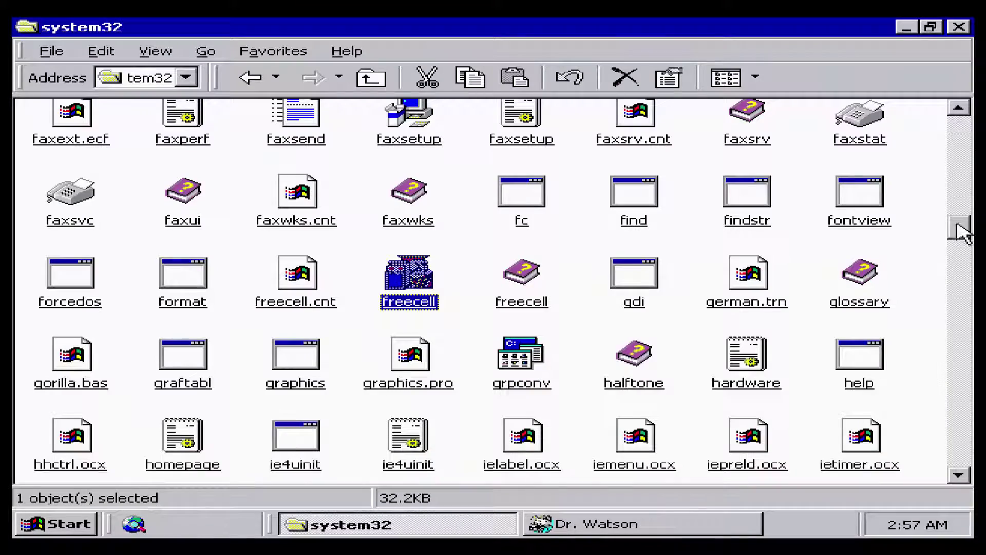
drag(961, 234, 960, 274)
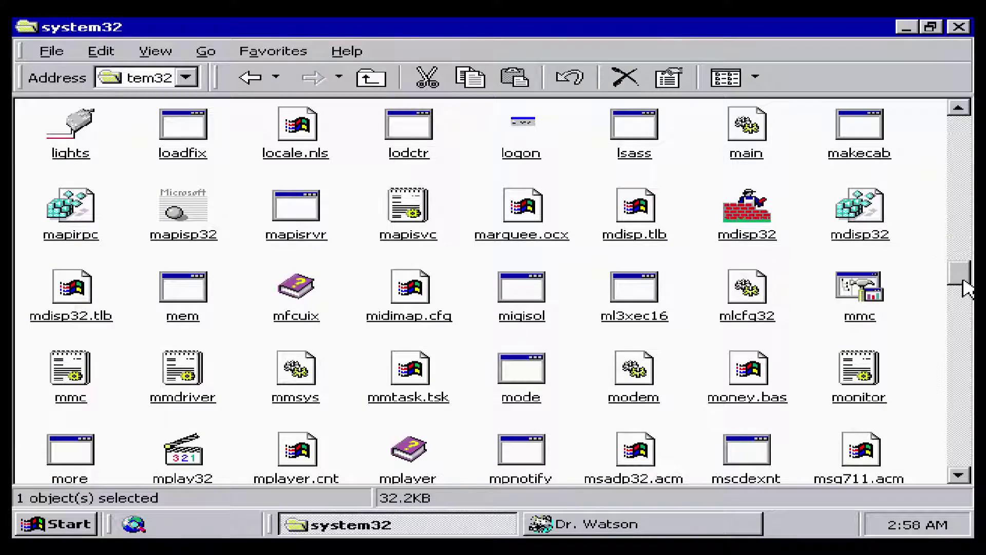
drag(969, 276, 952, 369)
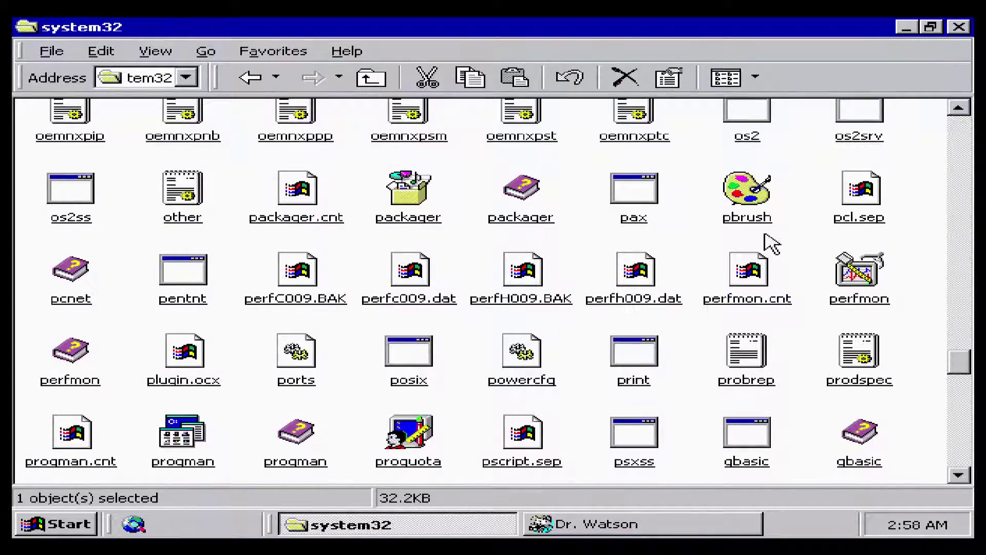
drag(951, 360, 959, 391)
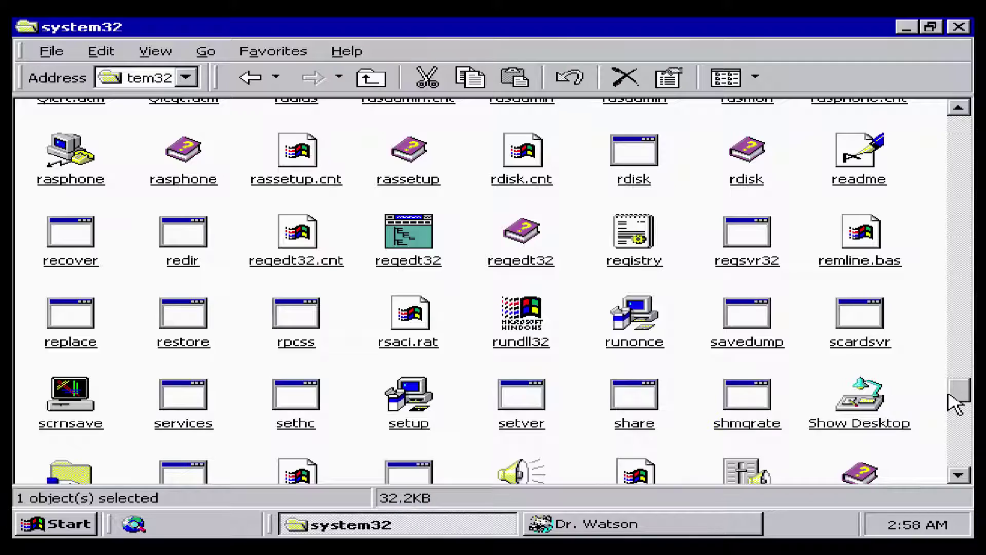
drag(950, 397, 959, 456)
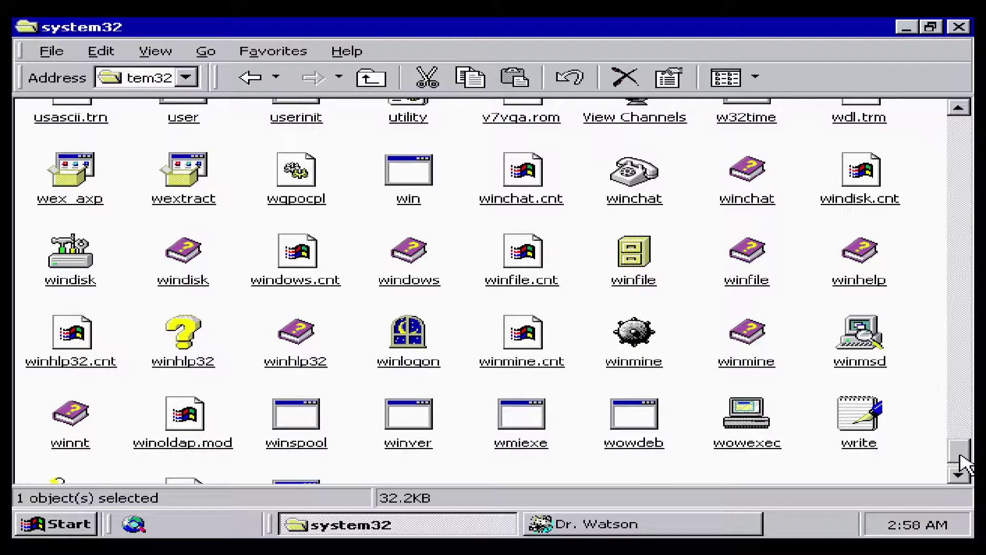
- Play Minesweeper until hitting a mine on the top-left cell, then close it
double_click(637, 351)
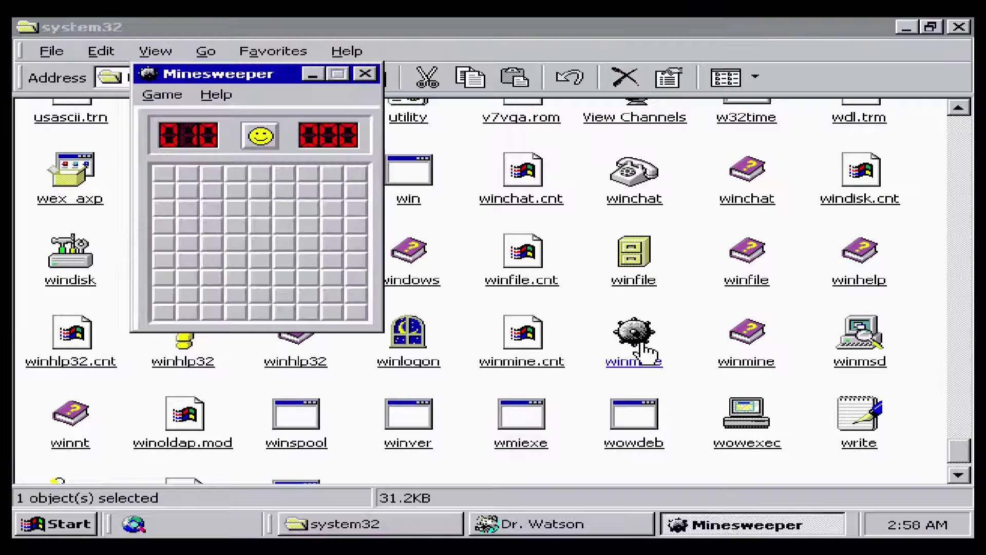
click(308, 265)
click(164, 174)
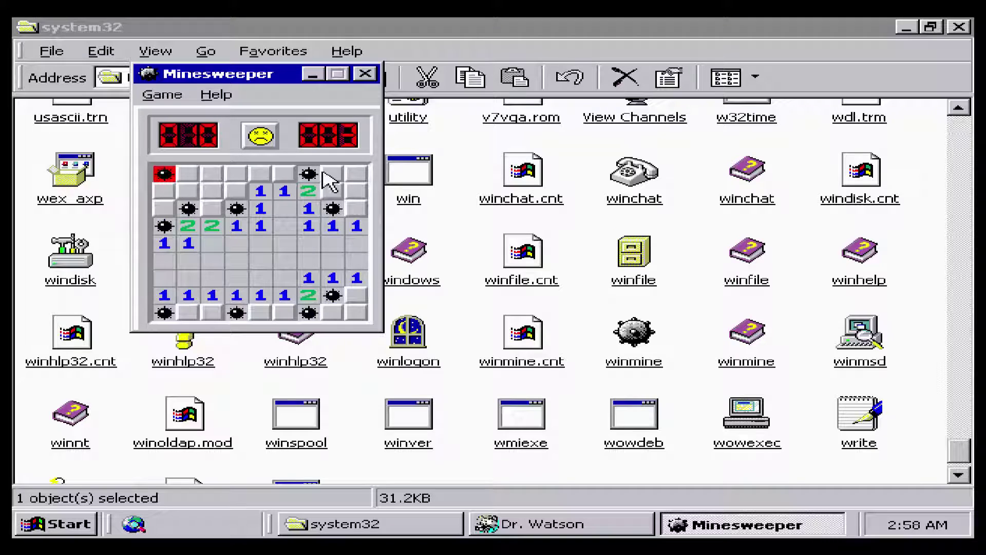
click(365, 73)
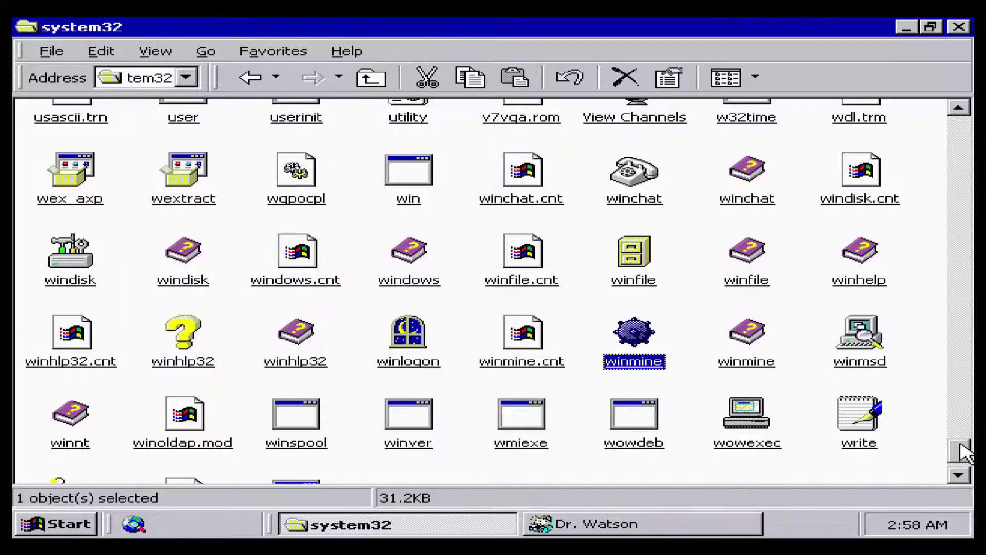
- Run winver to confirm Windows NT Version 5.0 Build 1585, then dismiss it
scroll(964, 453, down, 2)
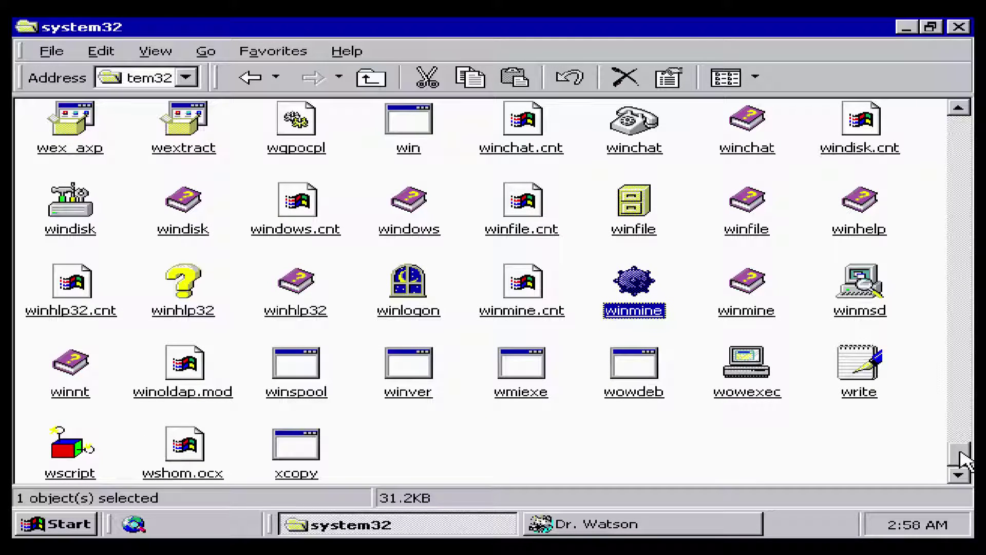
double_click(408, 378)
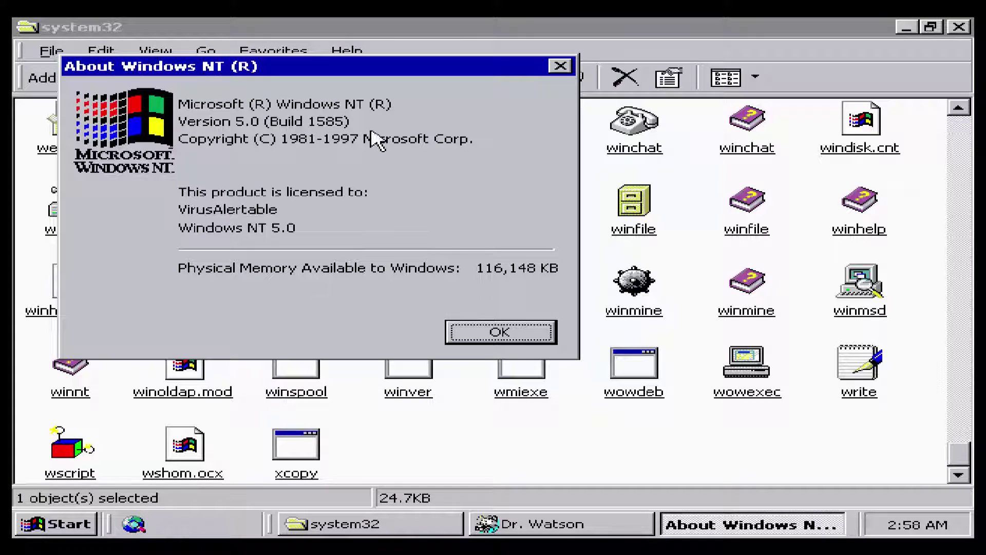
click(508, 331)
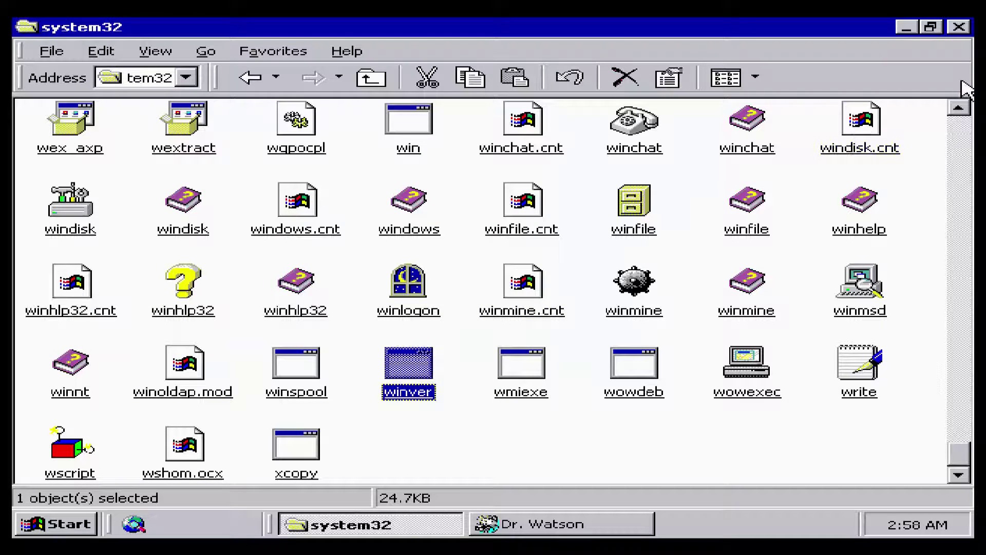
- Close the system32 folder and log off Administrator, confirming Yes
click(963, 24)
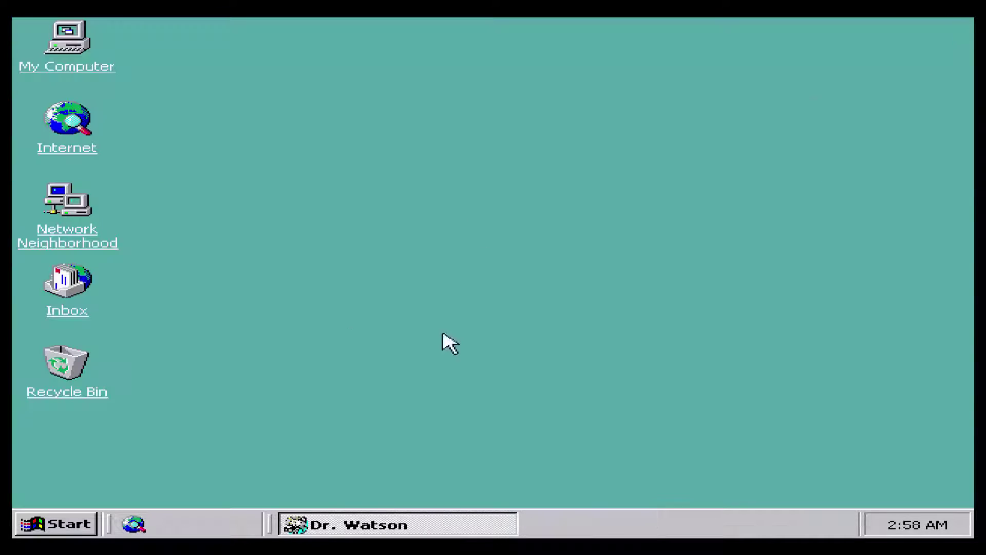
click(58, 533)
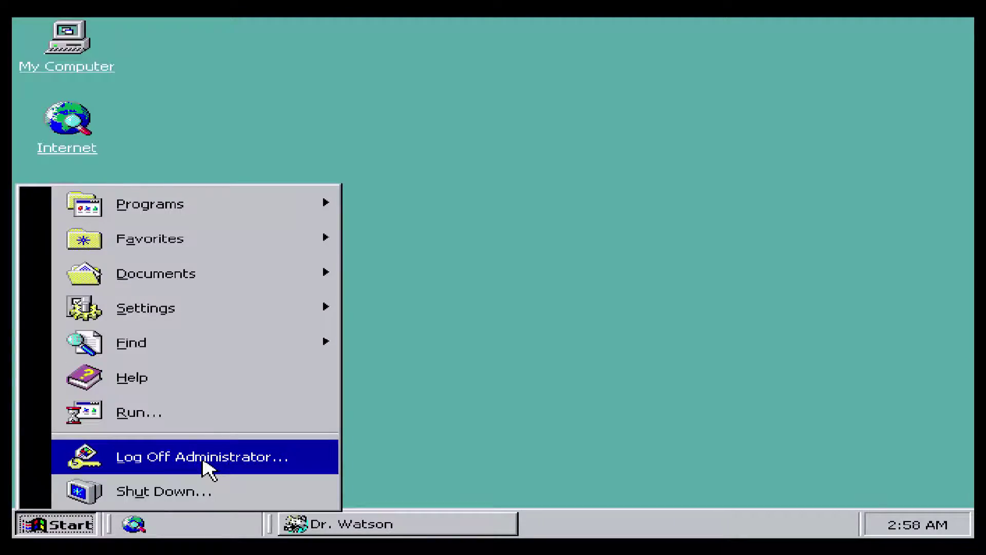
click(207, 469)
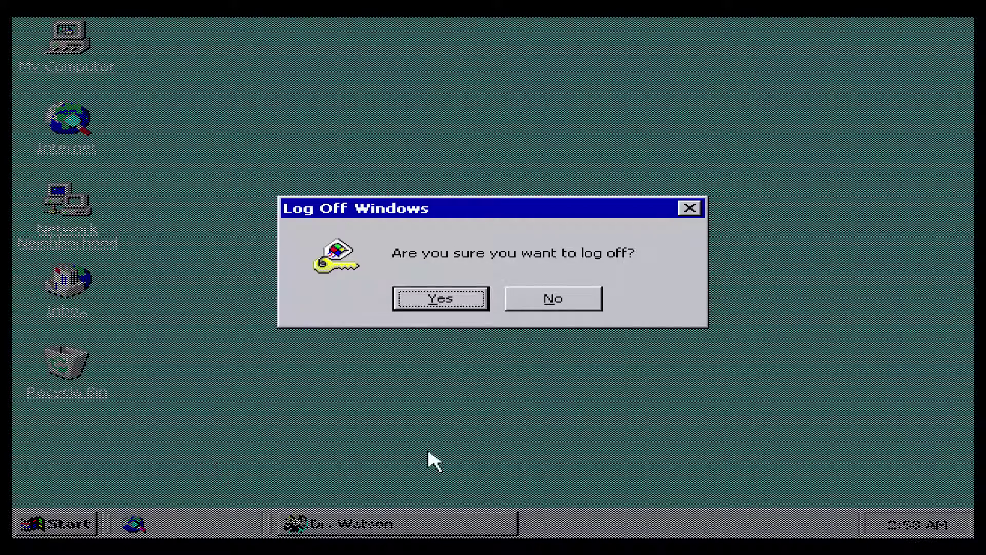
click(449, 306)
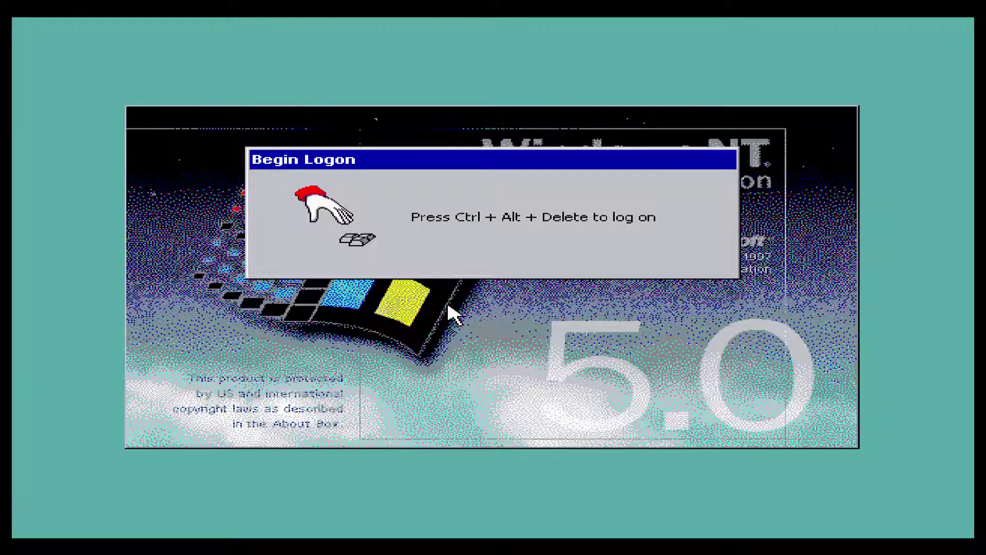